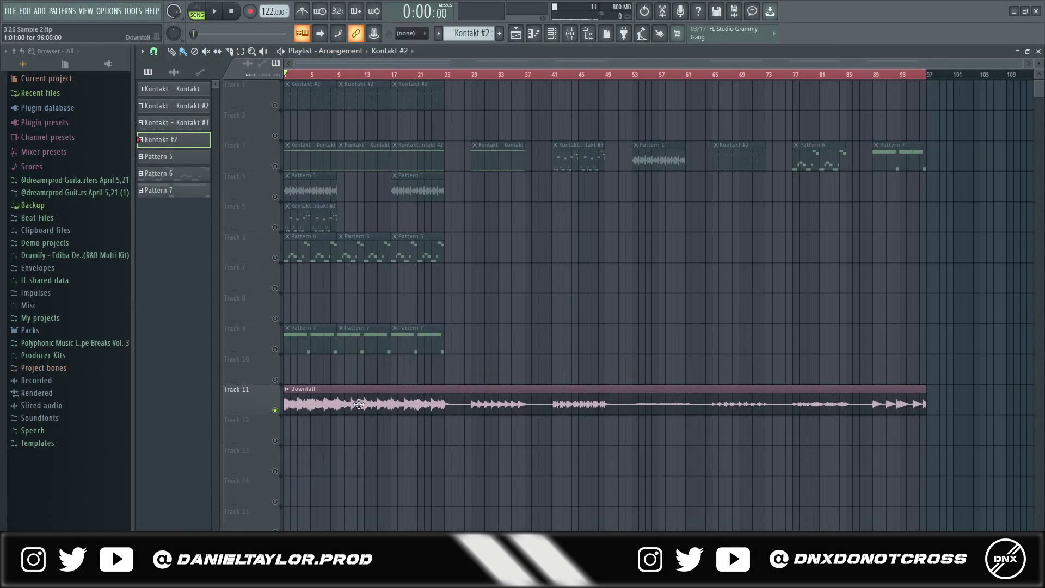
- Inspect the Downfall clip's sample settings and play the arrangement, marking bars 1 to 25 and 25 to 97 in the playlist timeline
double_click(358, 404)
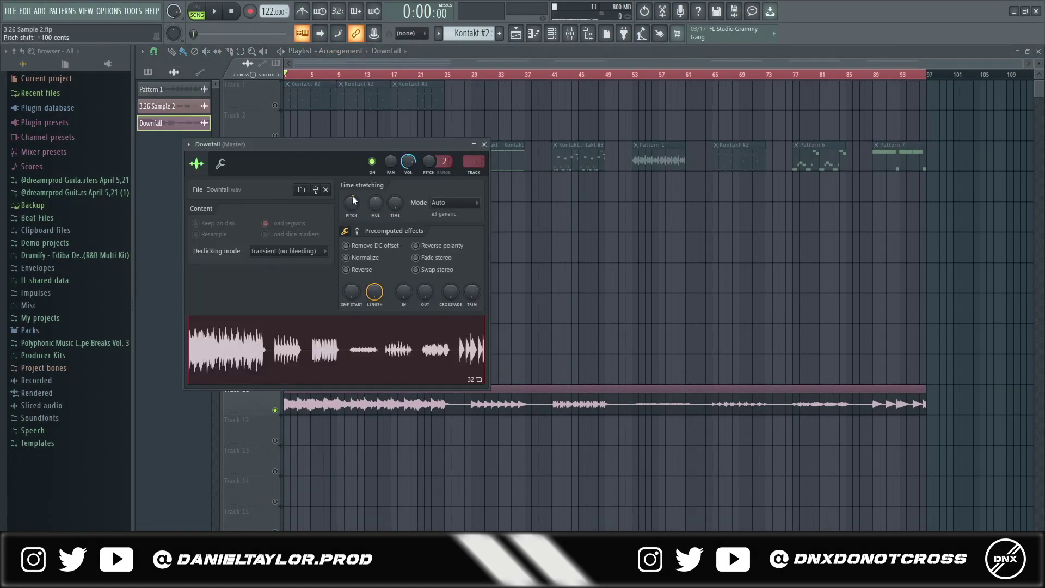
left_click(374, 66)
left_click_drag(445, 75, 285, 77)
left_click_drag(448, 77, 925, 120)
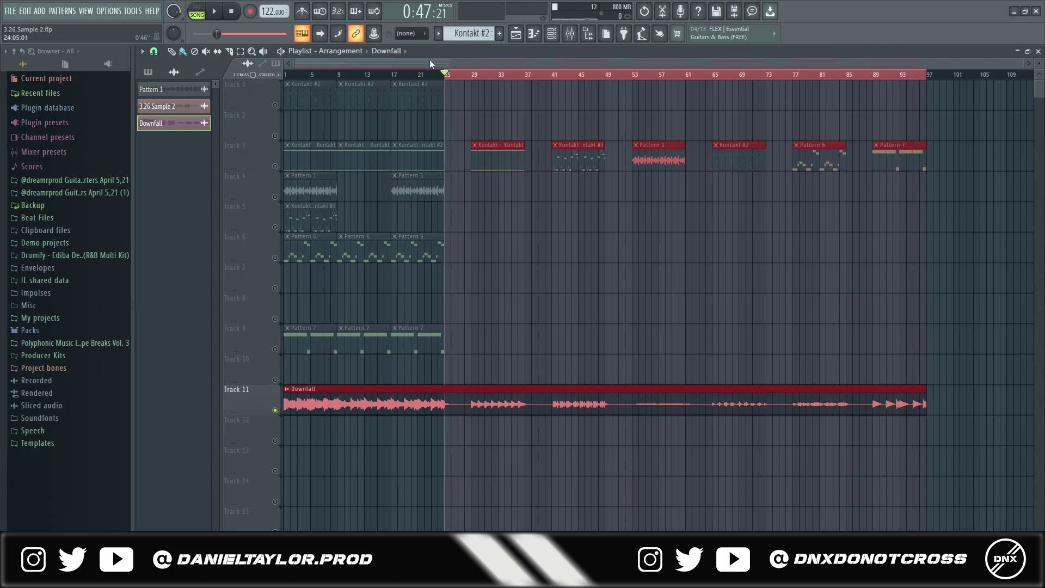
left_click(485, 77, "ctrl")
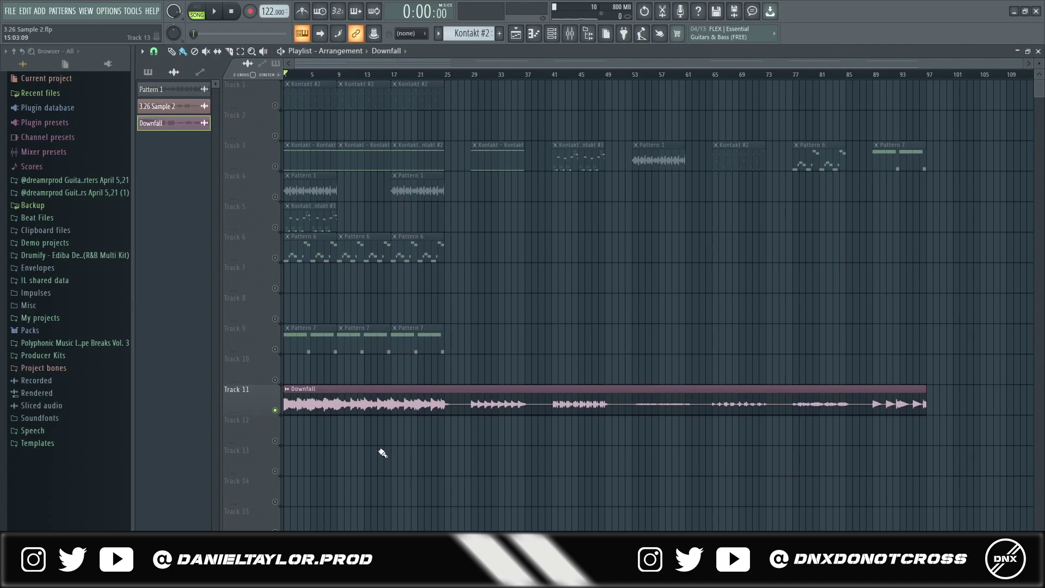
key("space")
scroll(327, 349, "down", 2)
scroll(333, 363, "up", 1)
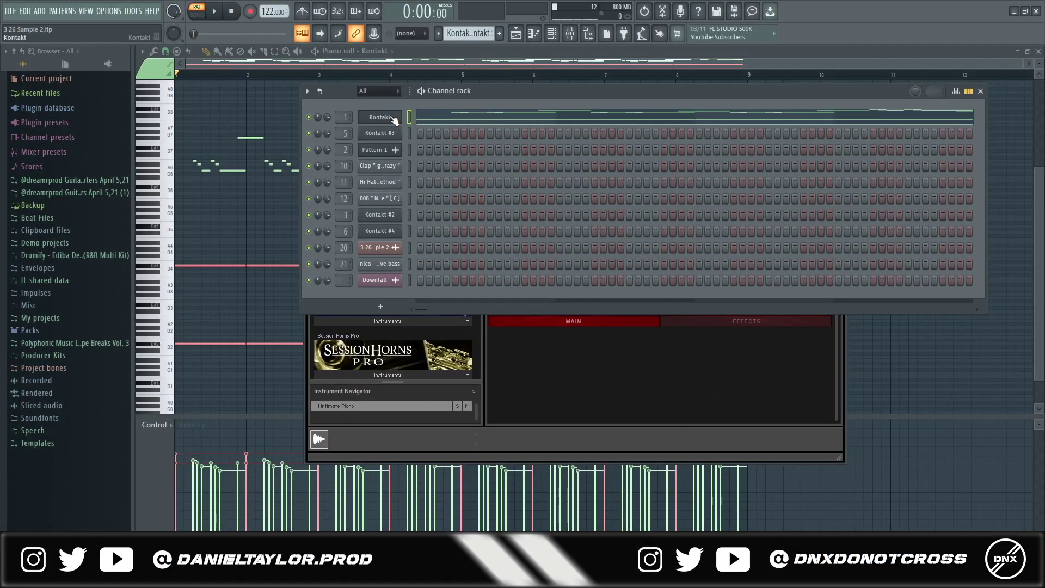
- Open the first Kontakt channel to view its Intimate Piano instrument, and return to its piano roll
left_click(391, 117)
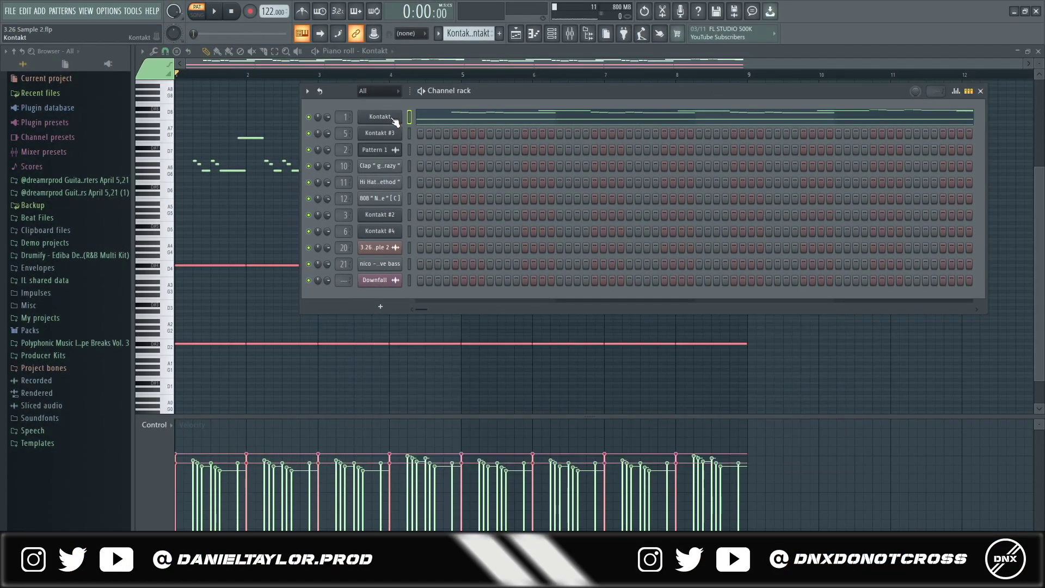
left_click(393, 118)
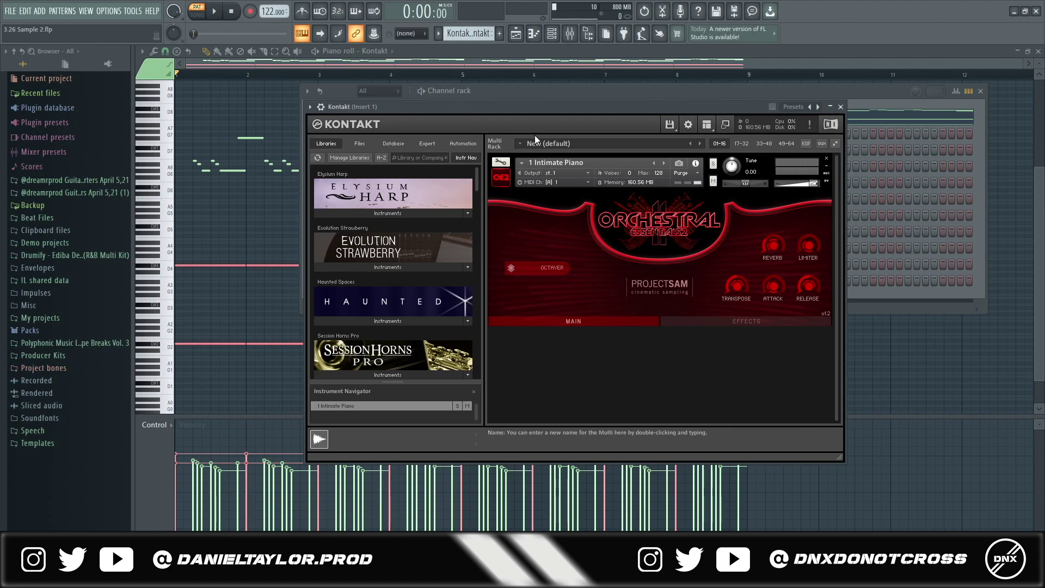
left_click(386, 62)
- Highlight the two rows of sustained low notes in the Kontakt piano roll, including the lower octave on its own
left_click_drag(792, 204, 97, 375)
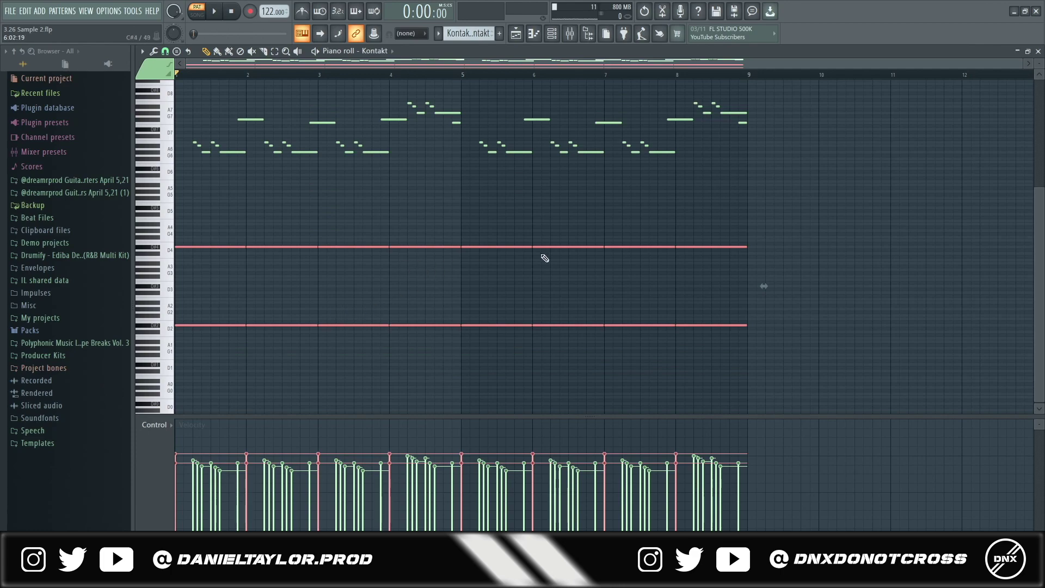
left_click_drag(821, 182, 162, 390)
left_click_drag(830, 228, 93, 354)
left_click_drag(804, 197, 125, 419)
left_click_drag(847, 278, 164, 373)
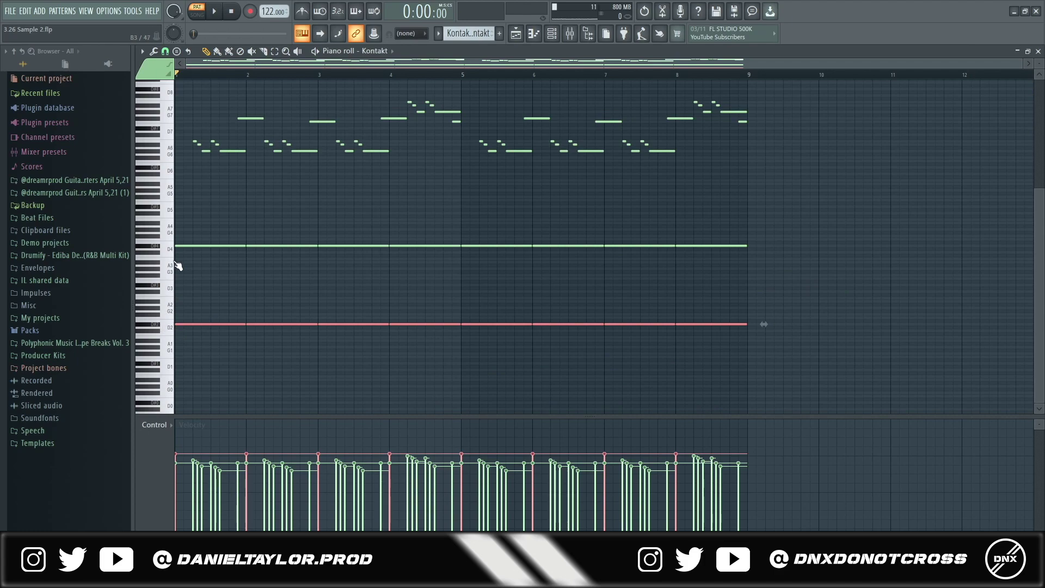
left_click_drag(836, 214, 154, 392)
left_click_drag(154, 391, 154, 392)
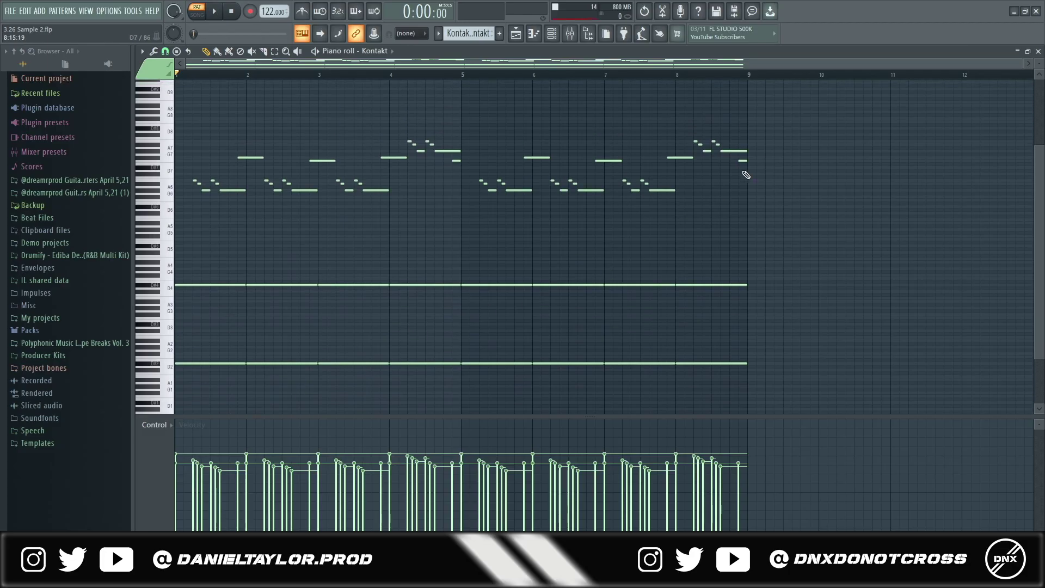
- Highlight the upper melody notes phrase by phrase across the first four bars, and clear the selection
left_click_drag(848, 100, 180, 233)
left_click_drag(258, 227, 189, 240)
scroll(240, 364, "up", 1)
left_click_drag(177, 169, 239, 237)
left_click_drag(264, 170, 323, 253)
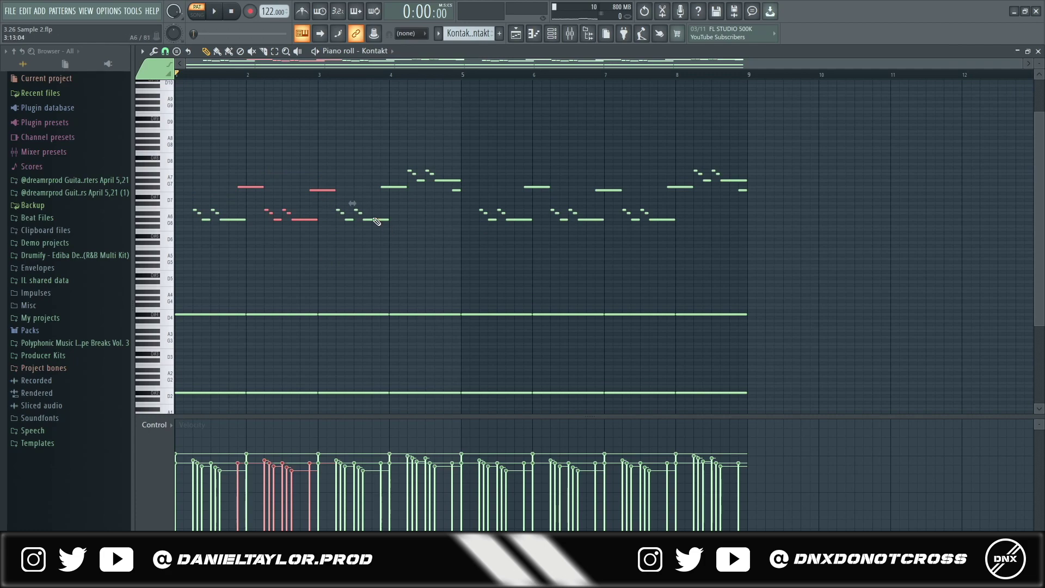
left_click_drag(387, 157, 472, 204)
left_click(368, 330, "ctrl")
- Select the whole upper melody and compare it with the sustained low notes beneath it
scroll(367, 331, "down", 1)
scroll(368, 331, "up", 1)
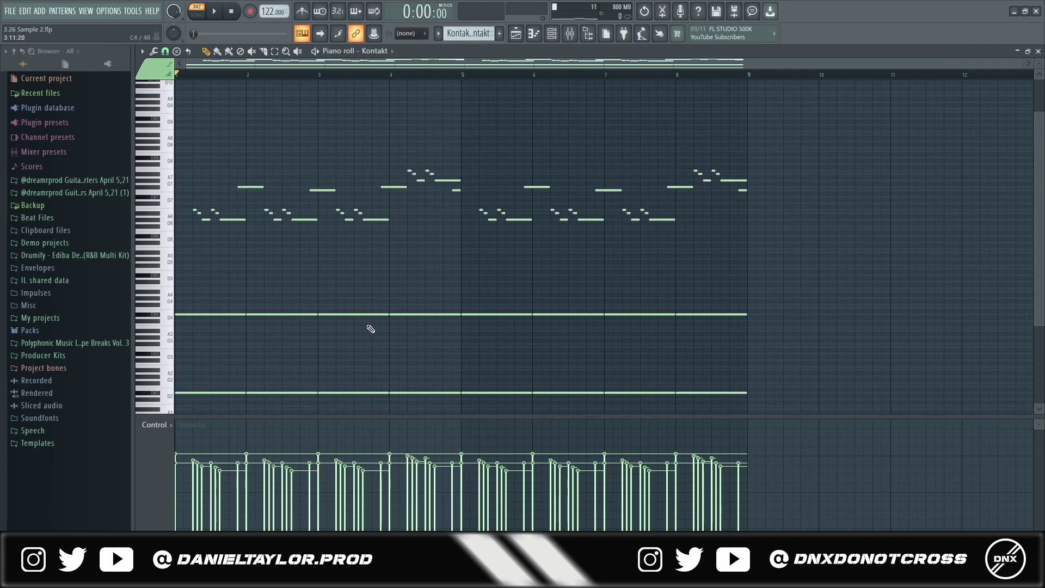
scroll(366, 330, "down", 1)
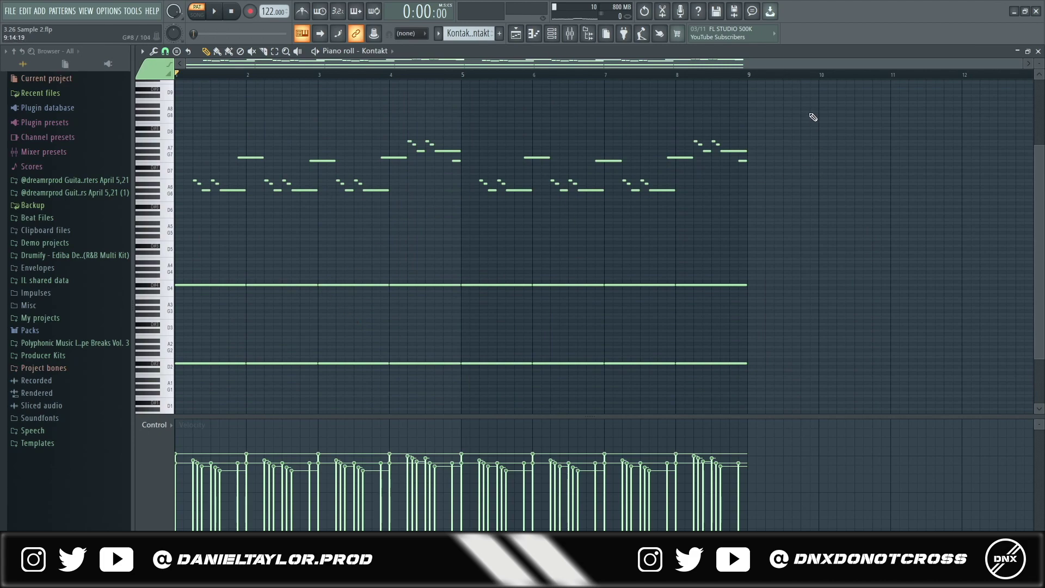
left_click_drag(813, 117, 298, 202)
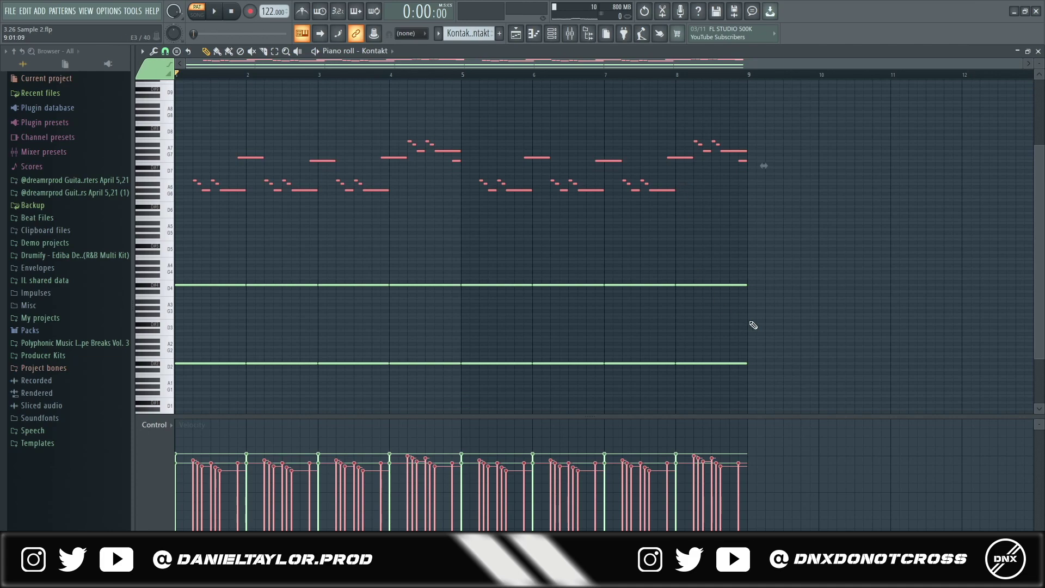
left_click_drag(810, 234, 72, 384)
scroll(642, 261, "up", 1)
key("shift+i")
key("Delete")
- Enable the Kramer Tape Stereo effect on mixer Insert 1 and inspect its settings
key("F5")
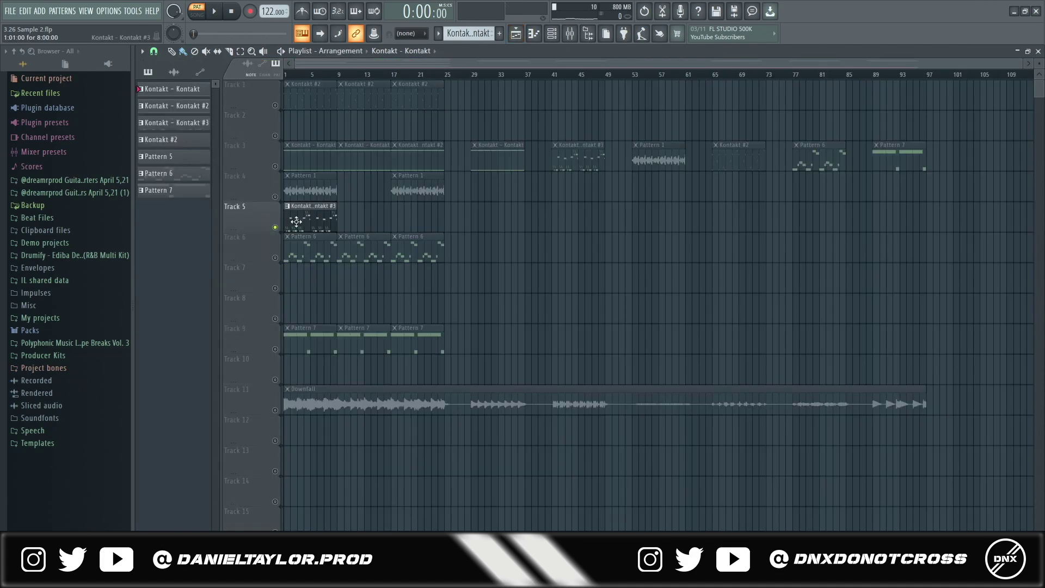
key("F9")
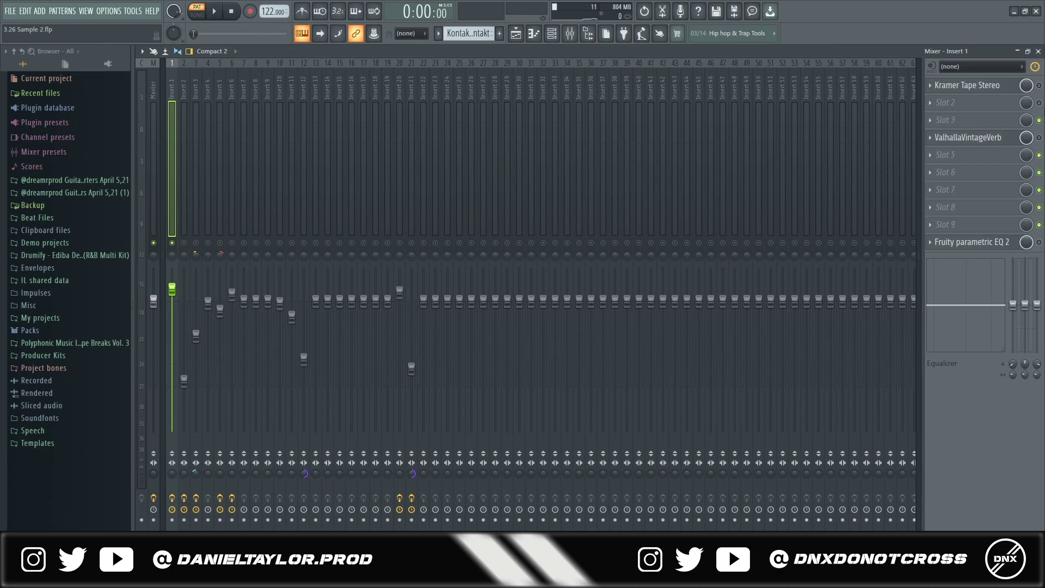
left_click(1038, 86)
left_click(988, 90)
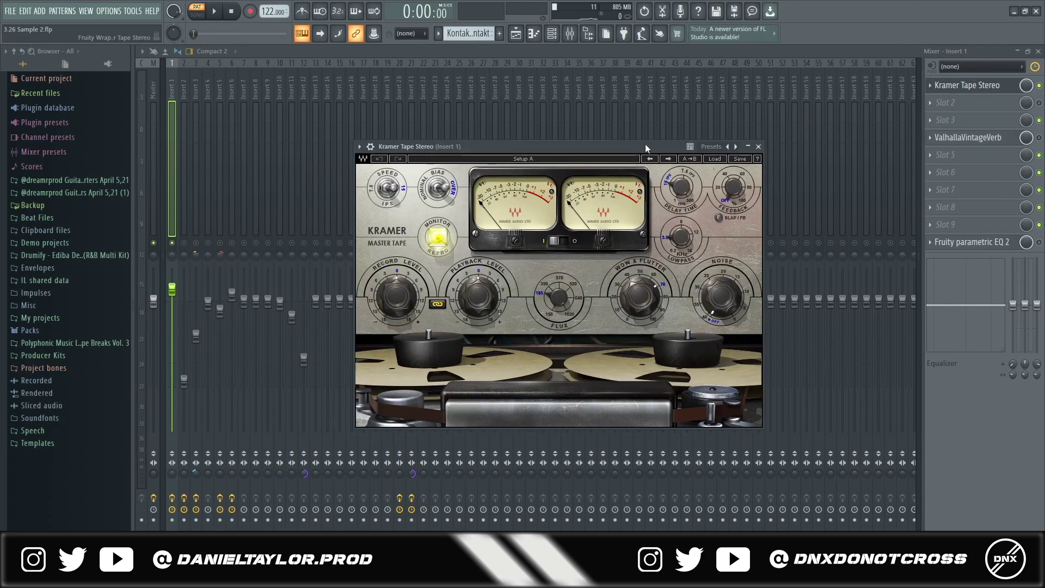
left_click_drag(646, 148, 636, 148)
left_click(748, 145)
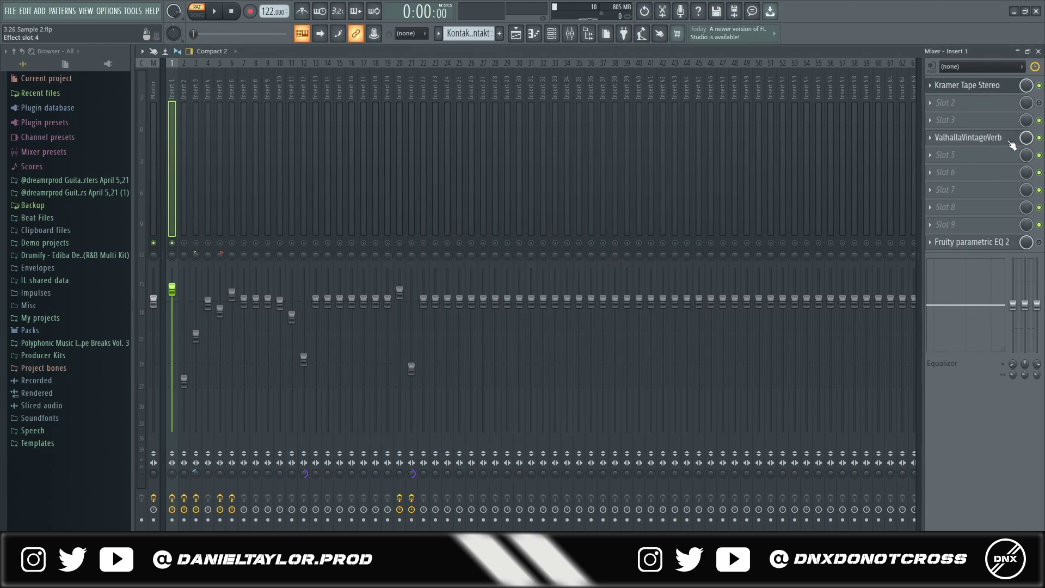
- Enable ValhallaVintageVerb and Fruity parametric EQ 2 on Insert 1 and inspect their settings
left_click(969, 141)
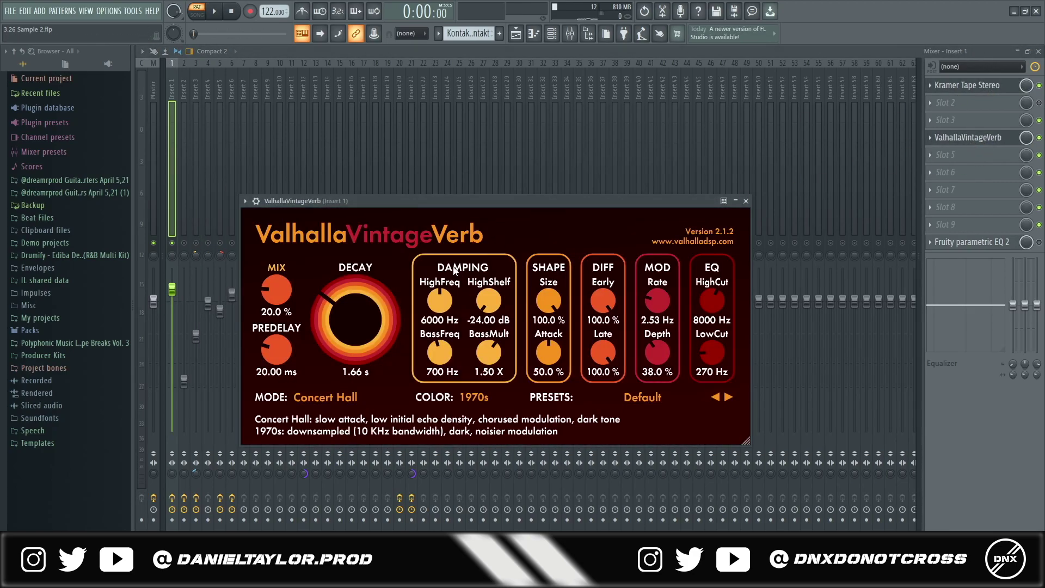
left_click(992, 244)
left_click(1038, 242)
left_click(993, 245)
left_click(992, 245)
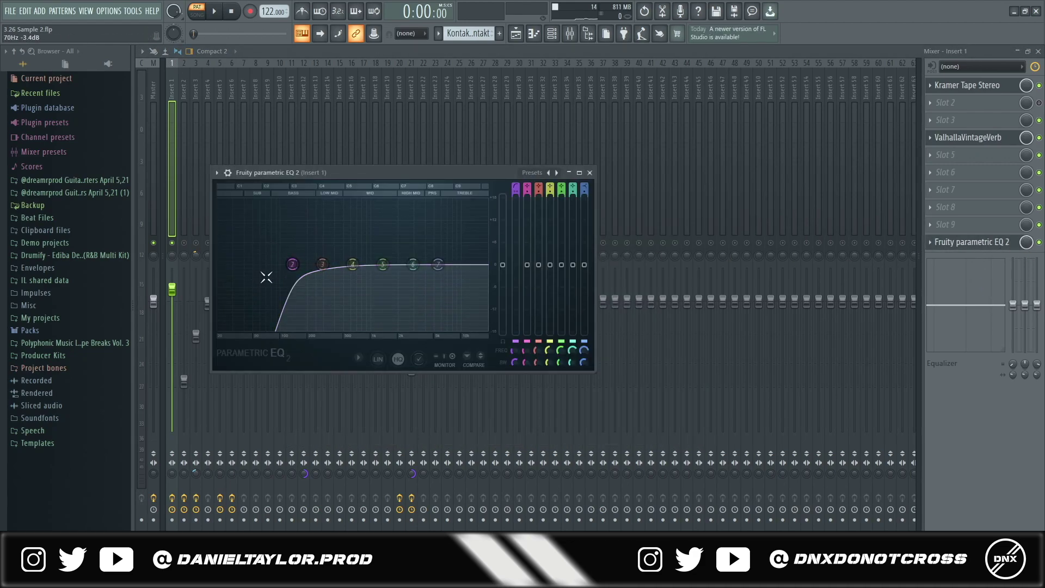
- Solo mixer Insert 5 and inspect its FIN-MICRO, ValhallaVintageVerb and Fruity parametric EQ 2 settings
left_click(516, 34)
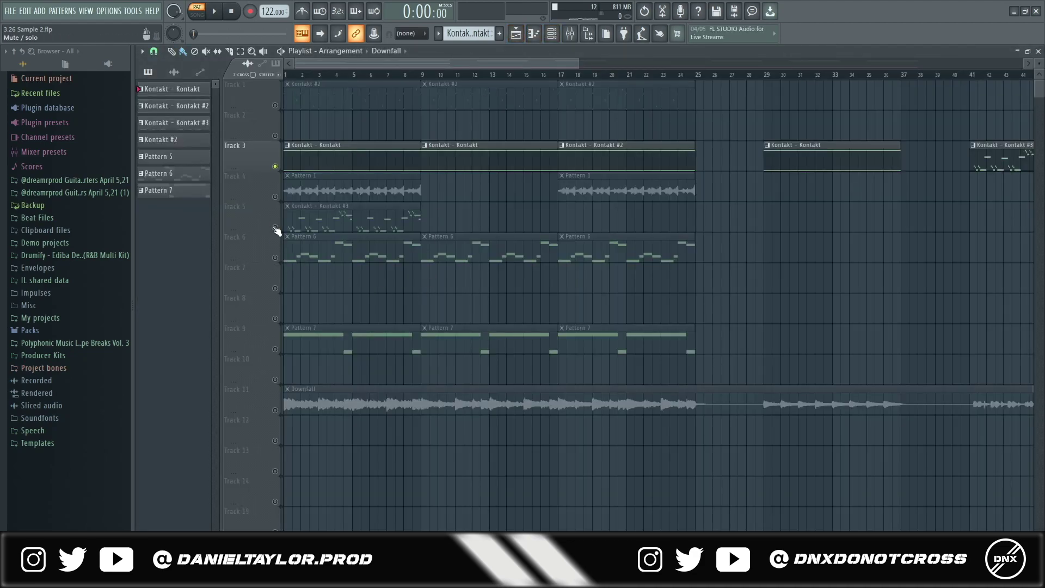
key("F9")
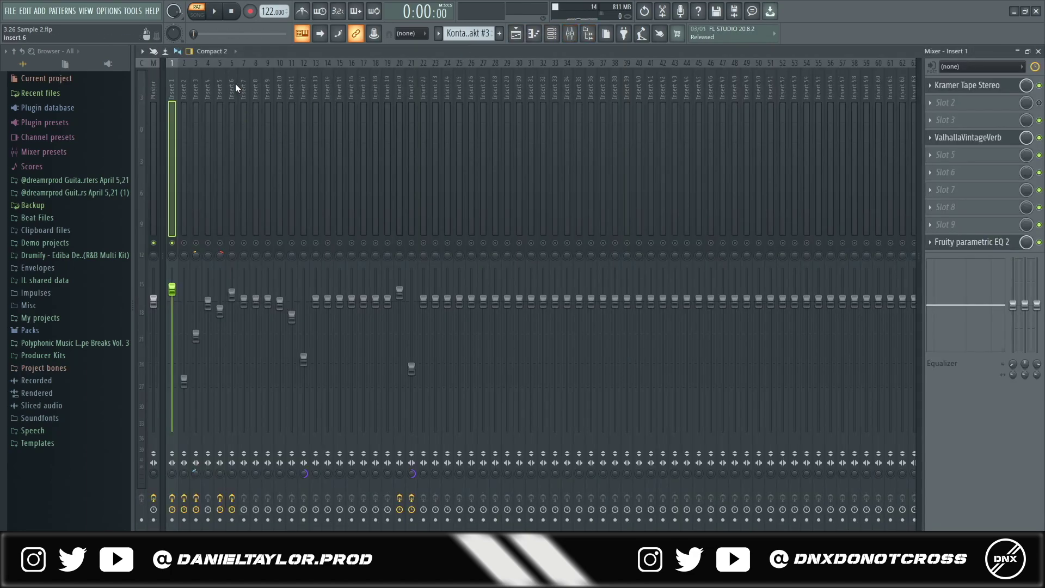
left_click(223, 248)
left_click(994, 107)
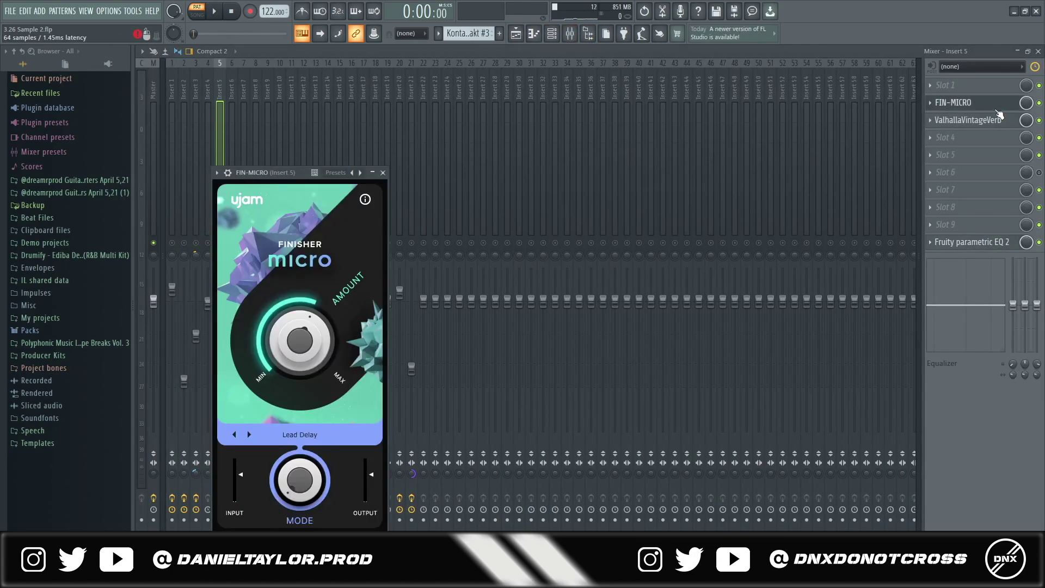
left_click_drag(293, 172, 561, 118)
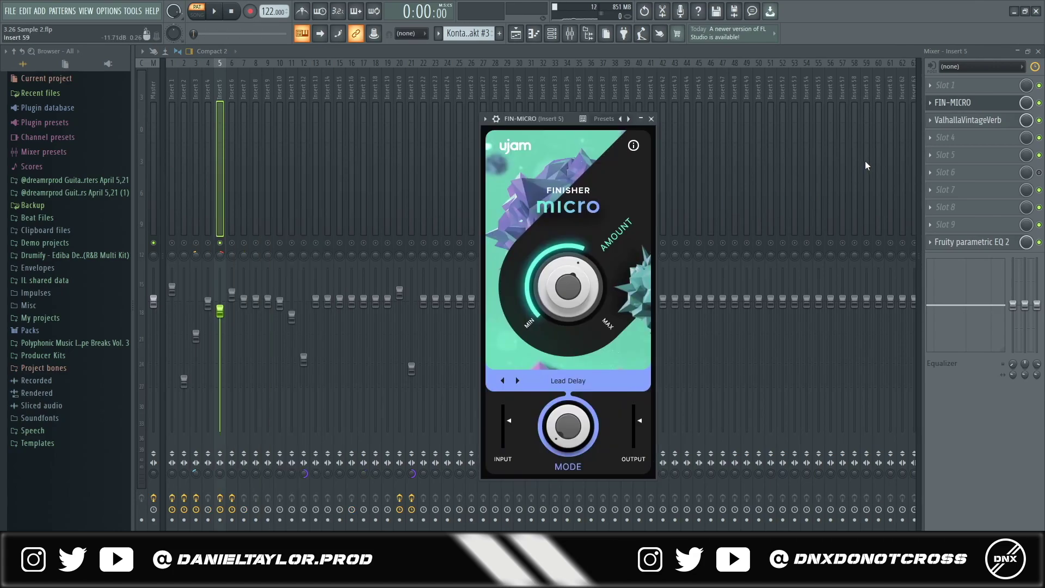
left_click(974, 120)
left_click(987, 245)
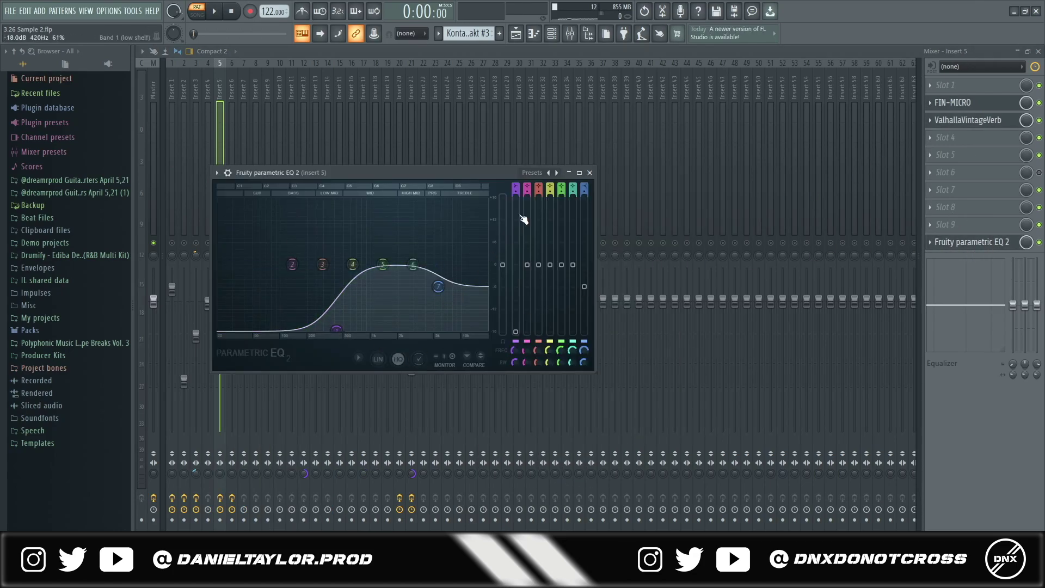
left_click(966, 106)
left_click(972, 105)
left_click(971, 105)
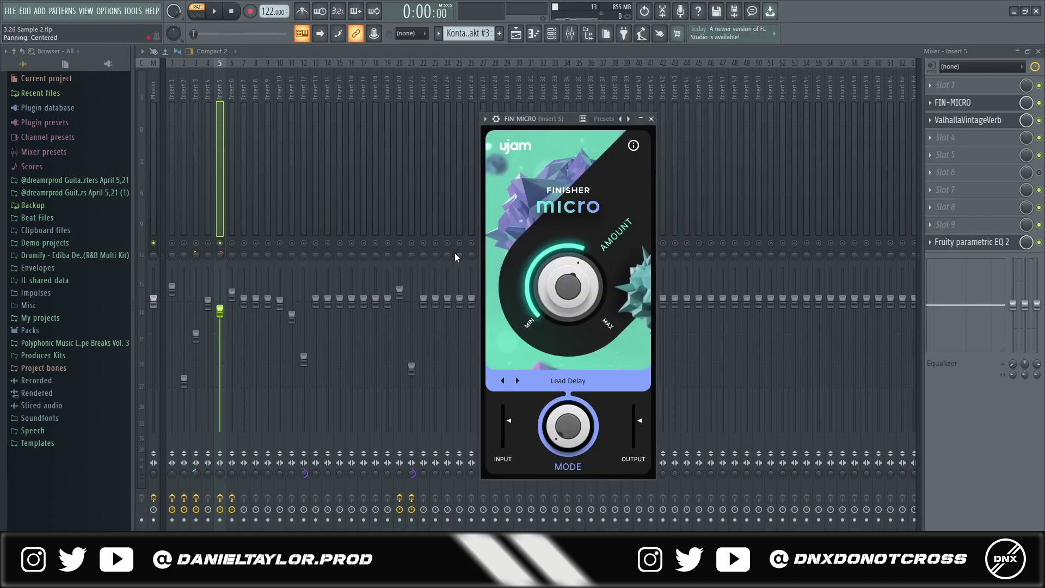
- Unsolo Insert 5 in the mixer, listen to the two Kontakt parts together, and stop playback in the playlist
right_click(220, 243)
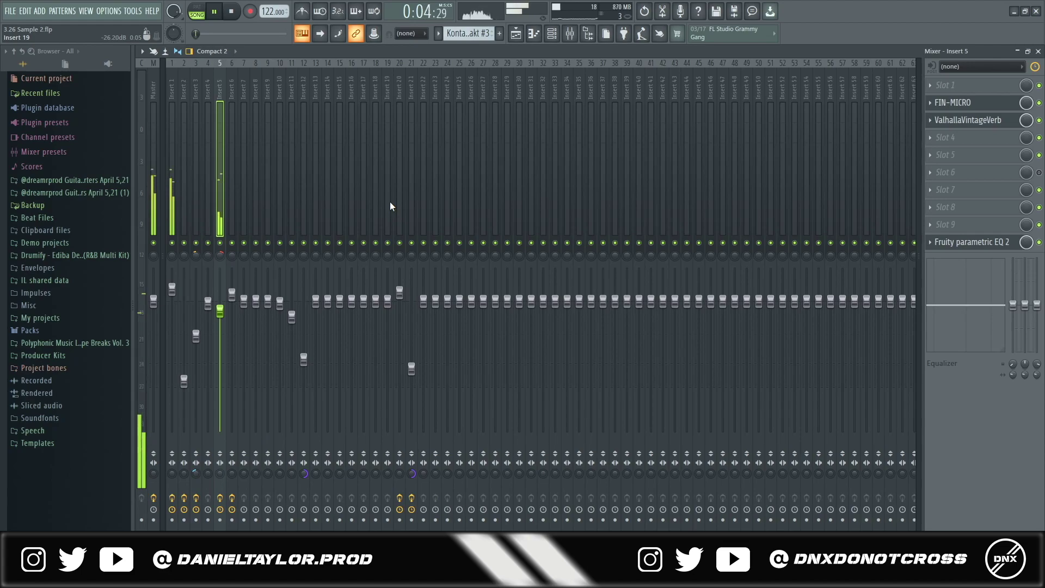
left_click(516, 34)
key("space")
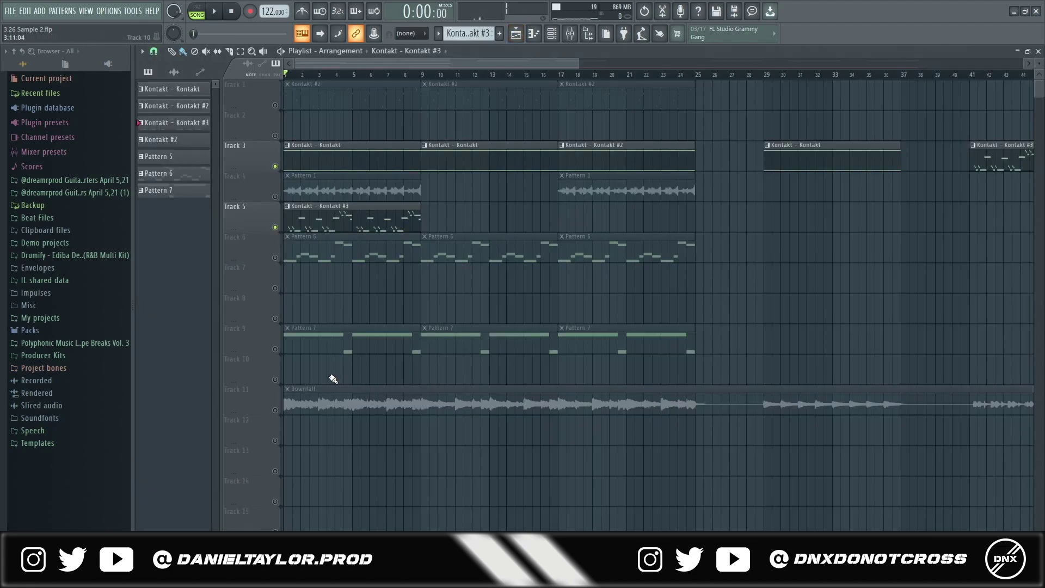
- Solo playlist Track 4 and inspect the sample settings of its Pattern 1 audio clip
right_click(275, 197)
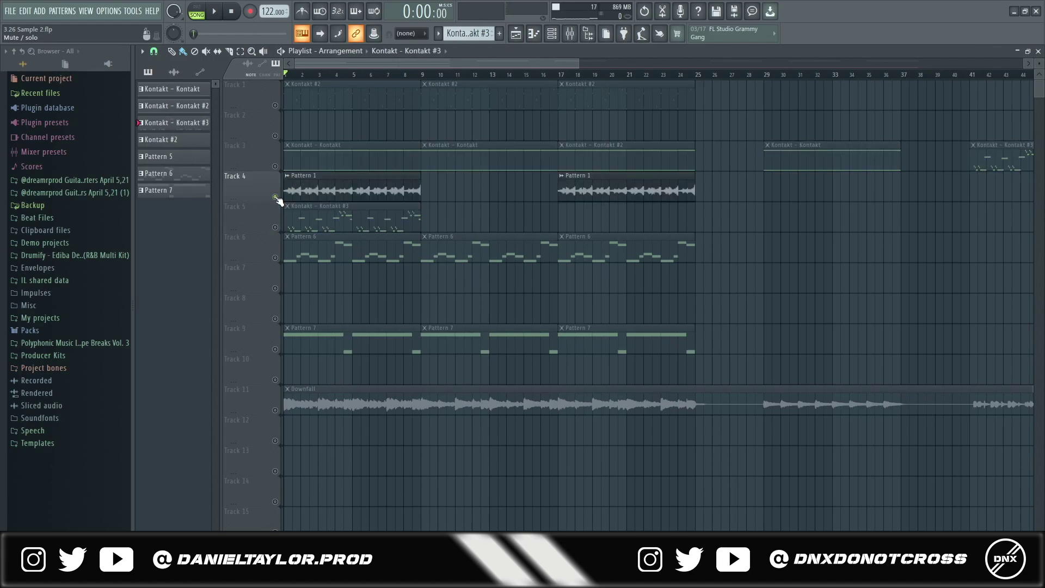
double_click(320, 193)
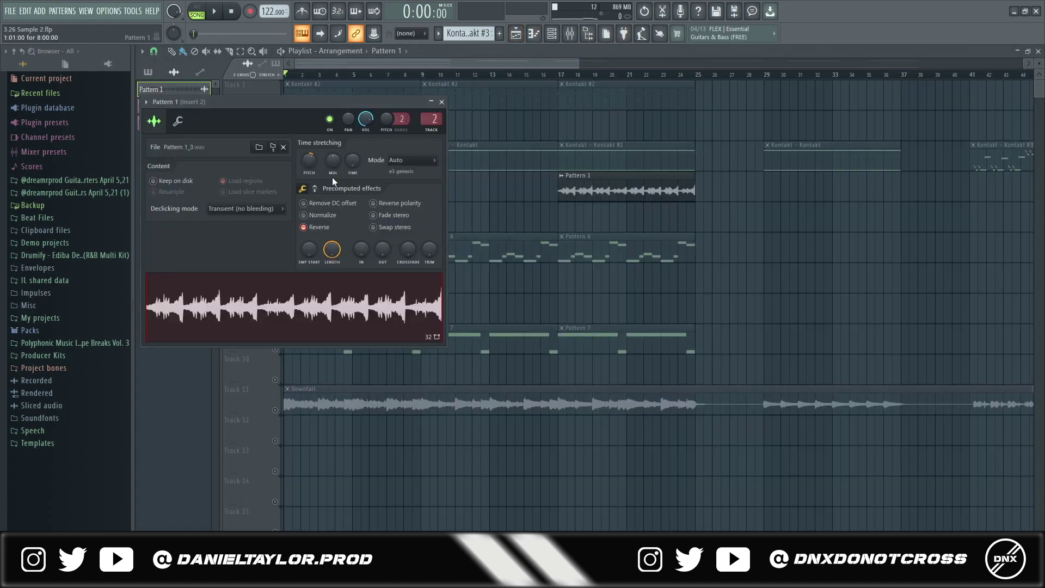
left_click(364, 307)
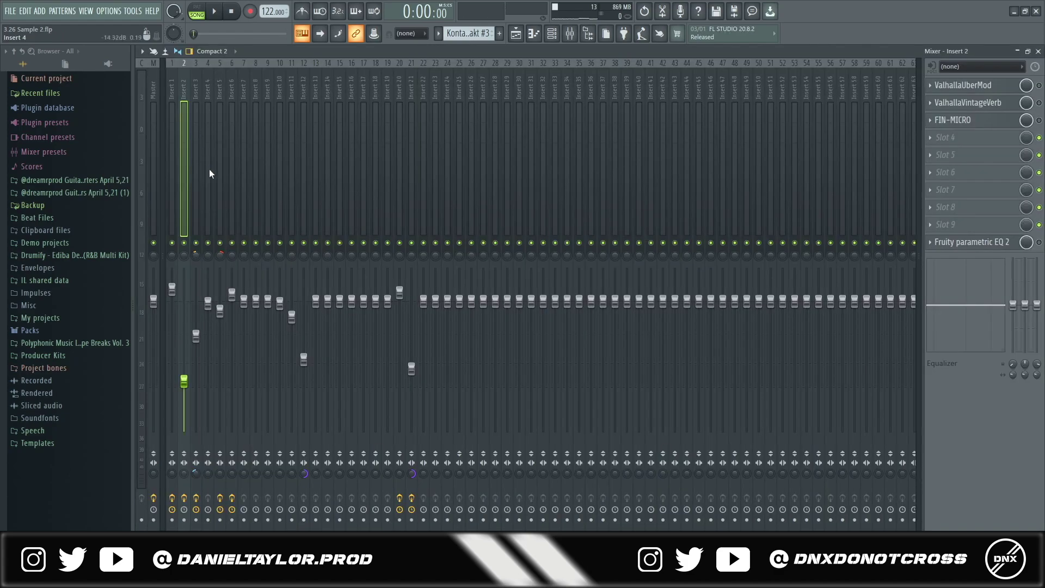
- Enable ValhallaUberMod, ValhallaVintageVerb, FIN-MICRO and Fruity parametric EQ 2 on mixer Insert 2, and inspect their settings
left_click(974, 86)
left_click(974, 86)
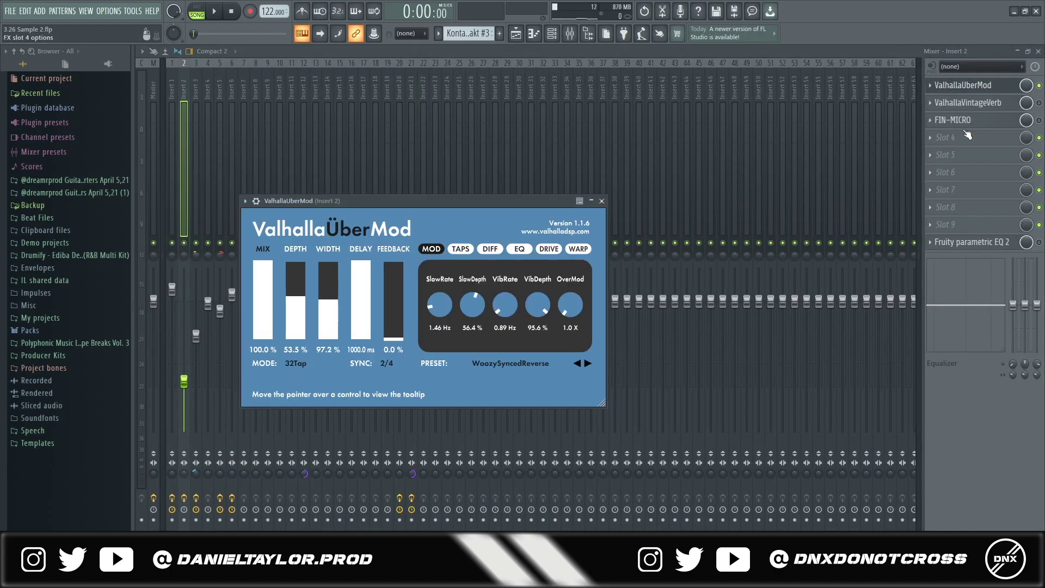
left_click(1038, 103)
left_click(998, 103)
left_click(1039, 121)
left_click(974, 121)
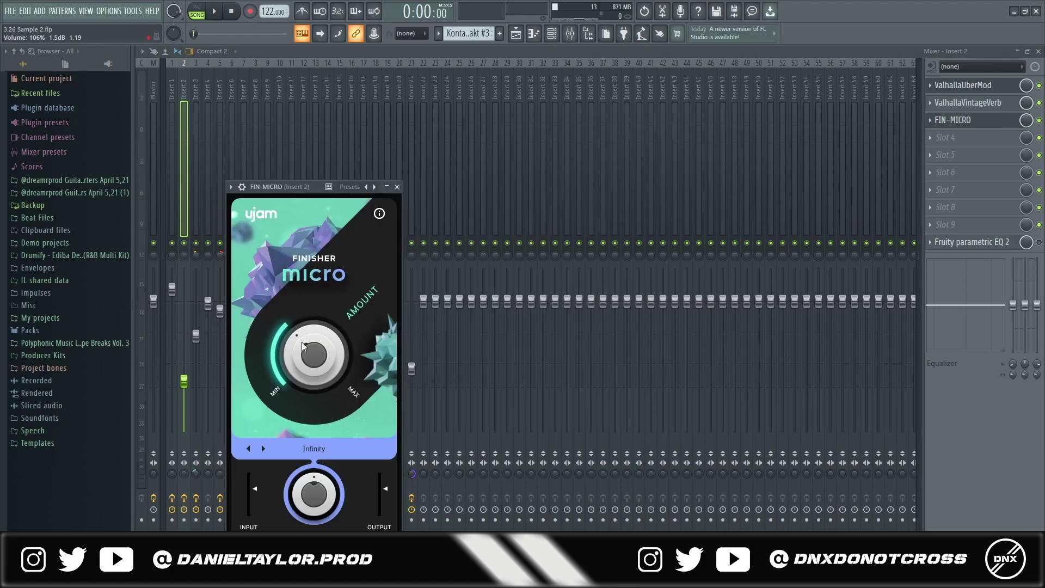
left_click_drag(312, 184, 426, 151)
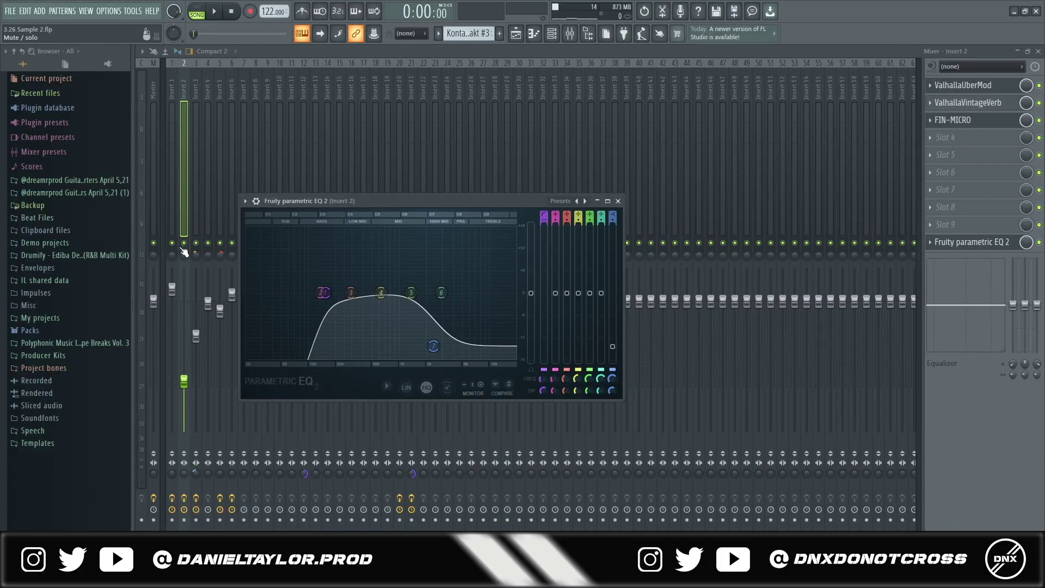
- Solo mixer Insert 2, play the song to hear the processed audio clip, and stop playback
right_click(184, 230)
left_click(213, 11)
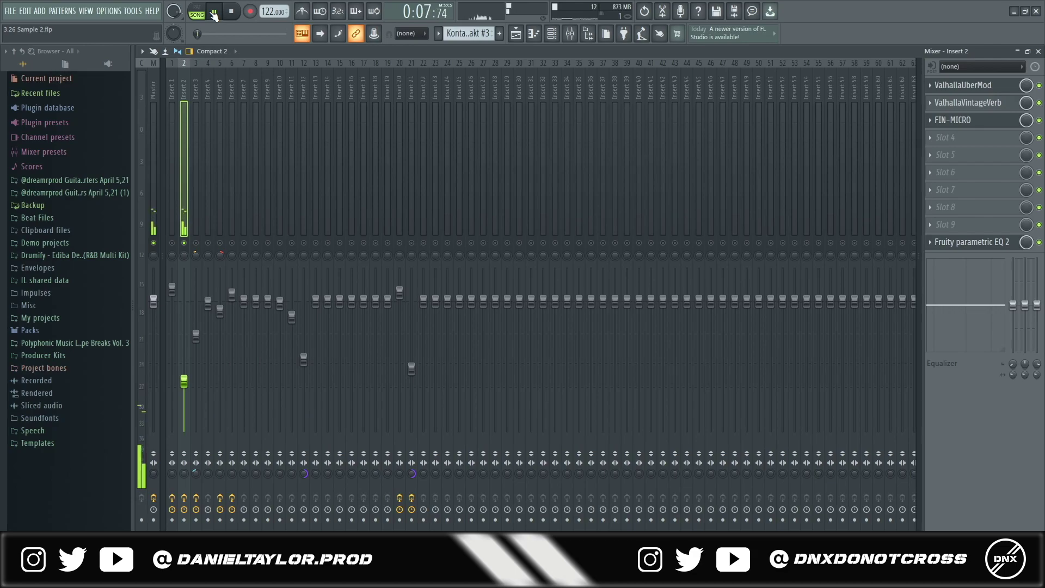
key("space")
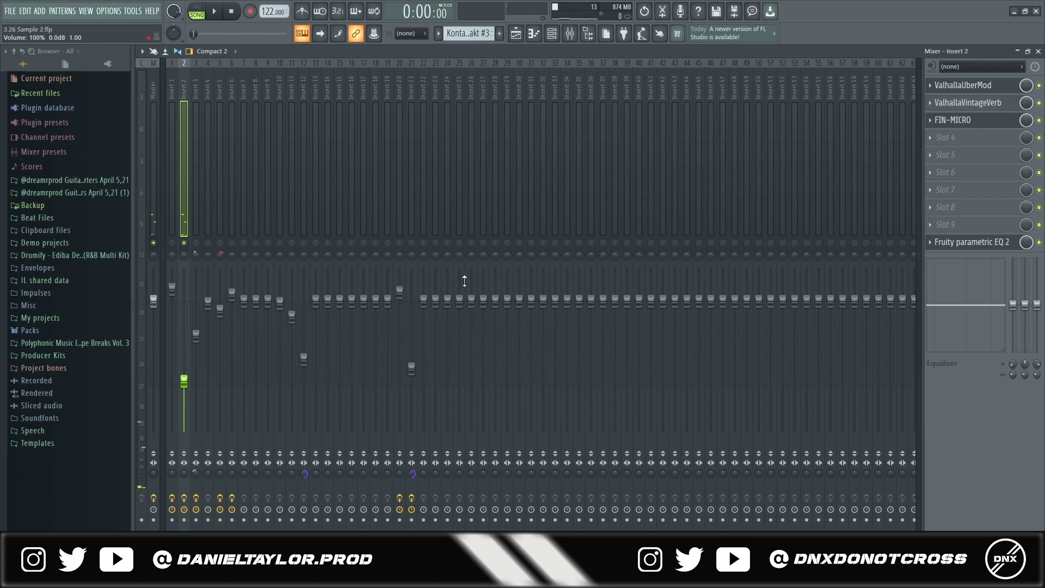
- Leave the mixer for the playlist, open the Kontakt #2 instrument and inspect its Roofchase Strings Spicc patch
left_click(517, 36)
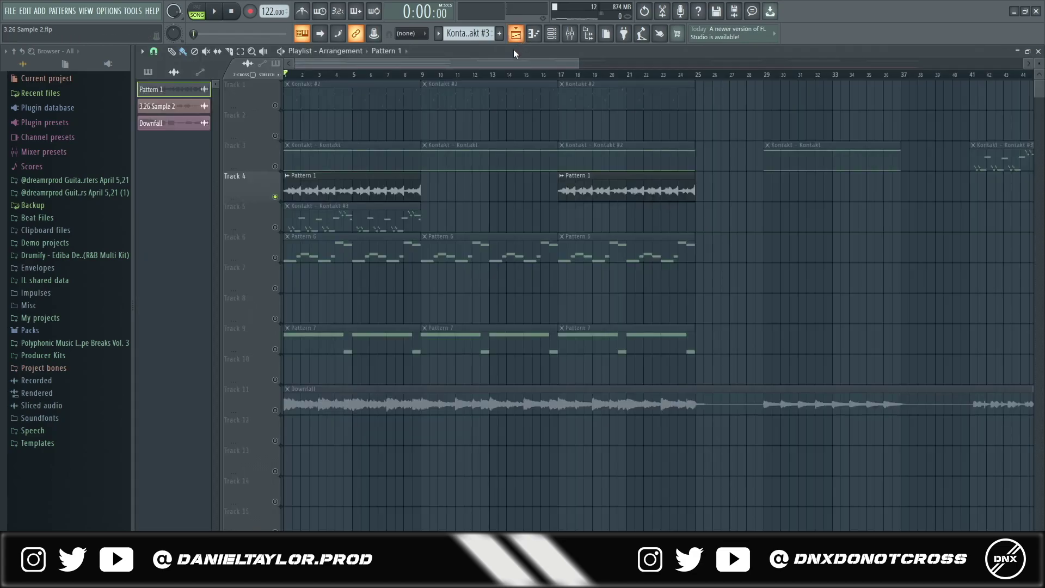
left_click(274, 227)
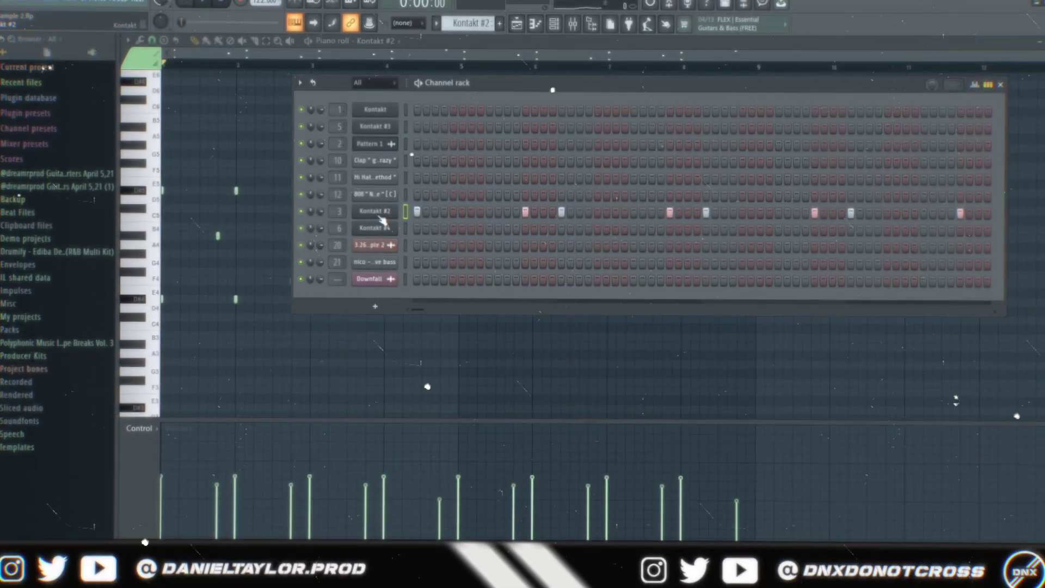
left_click(383, 216)
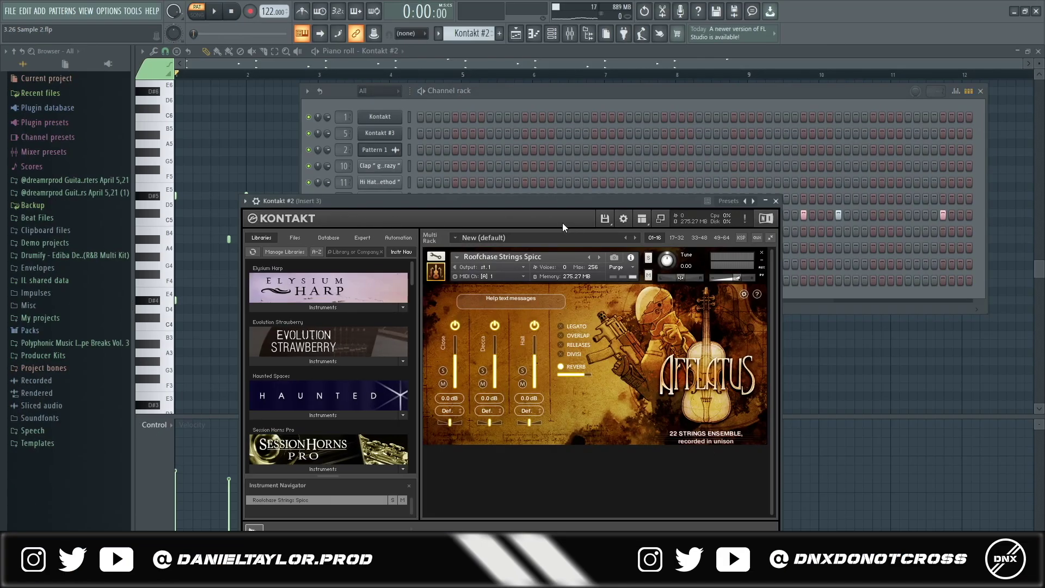
left_click_drag(557, 201, 640, 145)
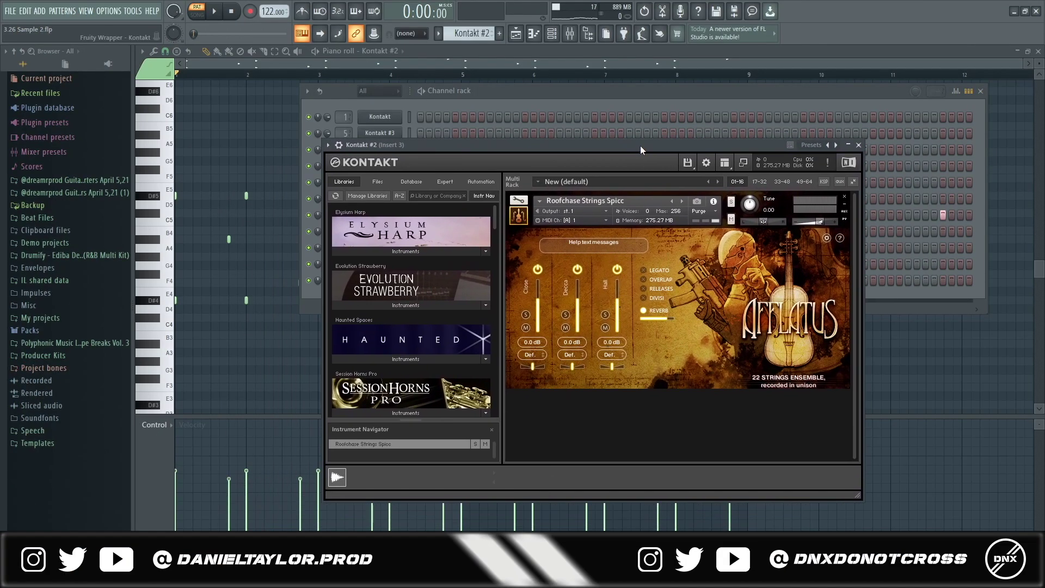
mouse_move(494, 212)
left_mouse_down()
mouse_move(495, 230)
mouse_move(494, 213)
left_mouse_up()
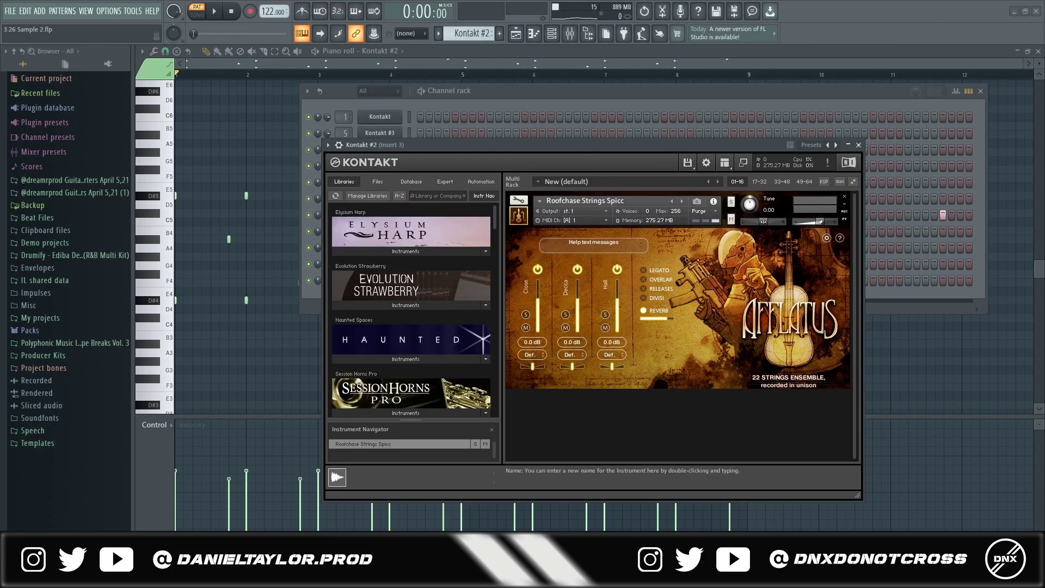
- Select the Kontakt #2 notes in the piano roll and examine the pattern's layout
left_click(340, 92)
left_click(306, 52)
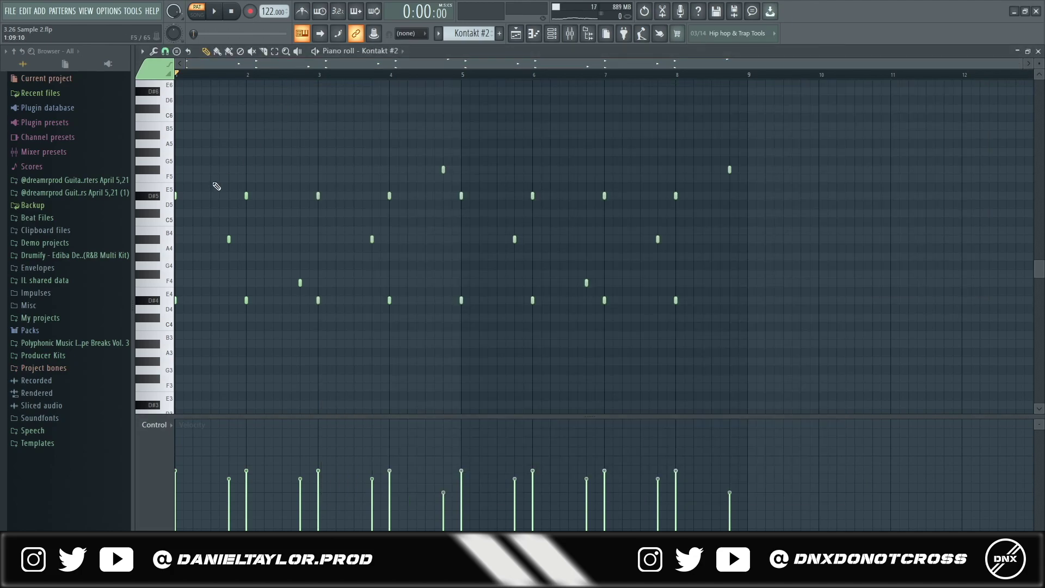
left_click_drag(851, 131, 189, 307)
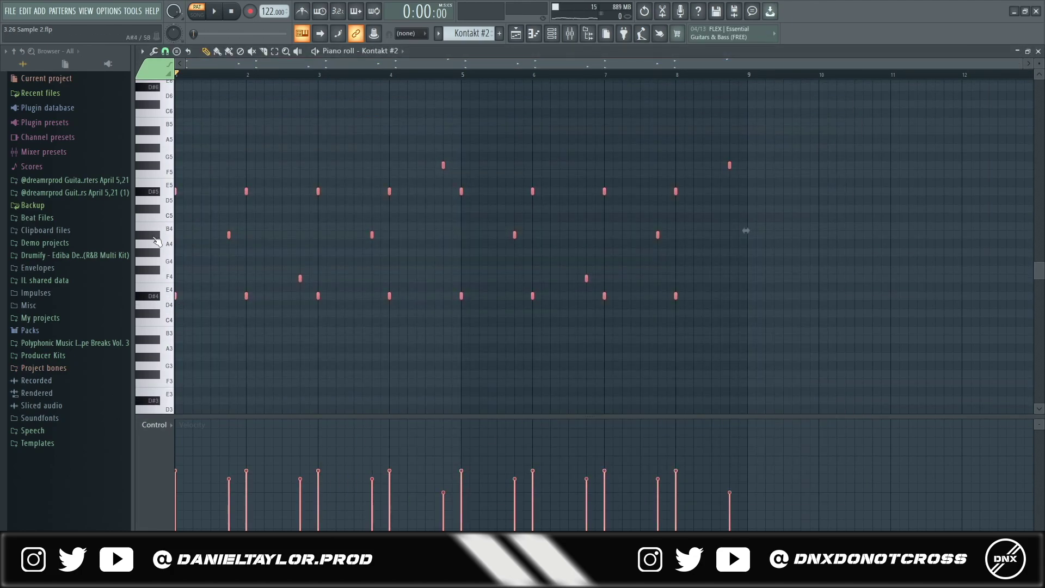
left_click(205, 256, "ctrl")
left_click_drag(203, 215, 424, 241)
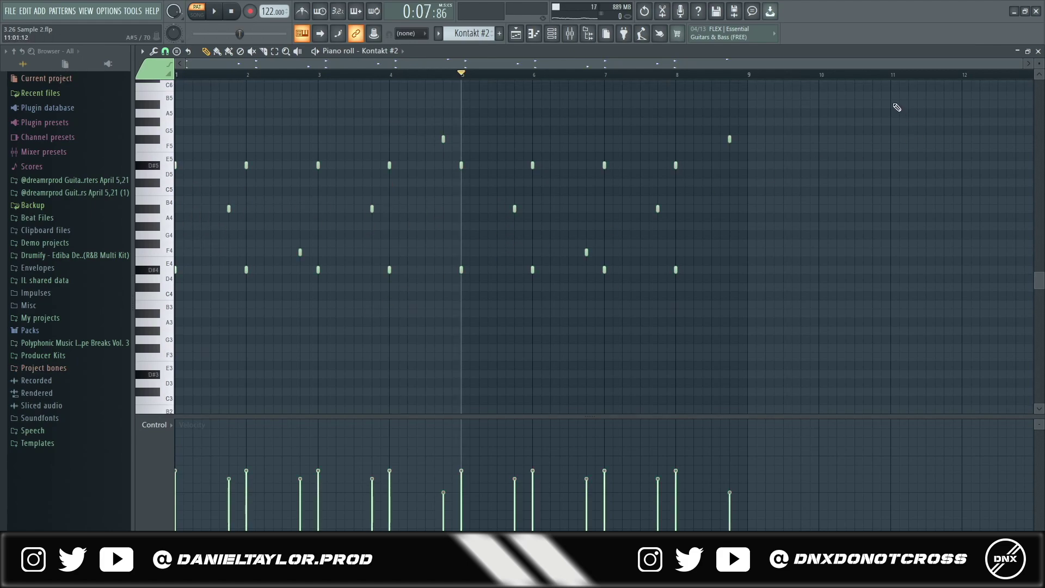
key("ctrl+a")
- Enable ValhallaVintageVerb, HalfTime, S1 Imager Stereo and Fruity parametric EQ 2 on mixer Insert 3, and inspect their settings
key("F9")
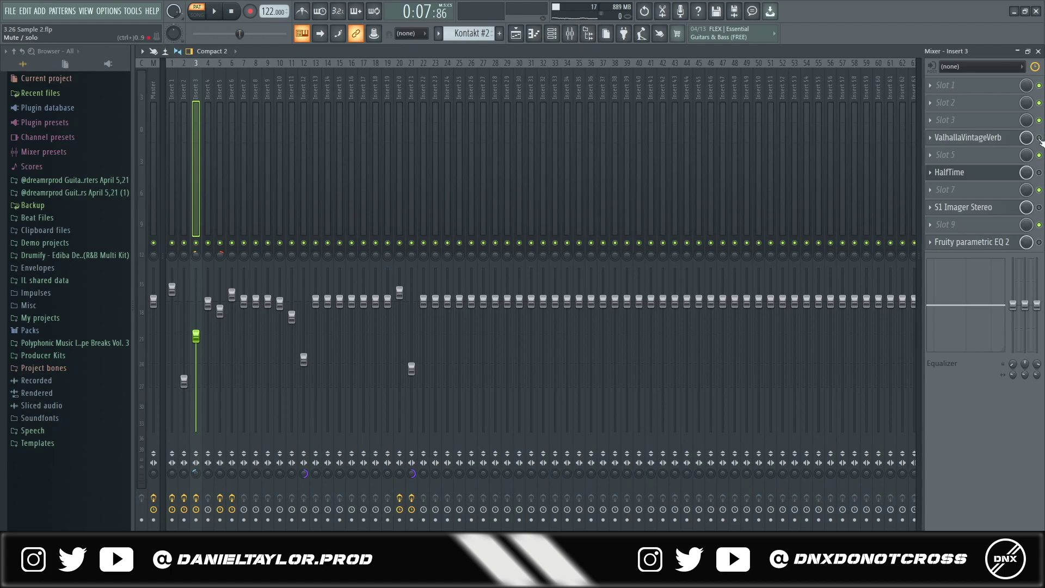
left_click(958, 138)
left_click(958, 138)
left_click(952, 172)
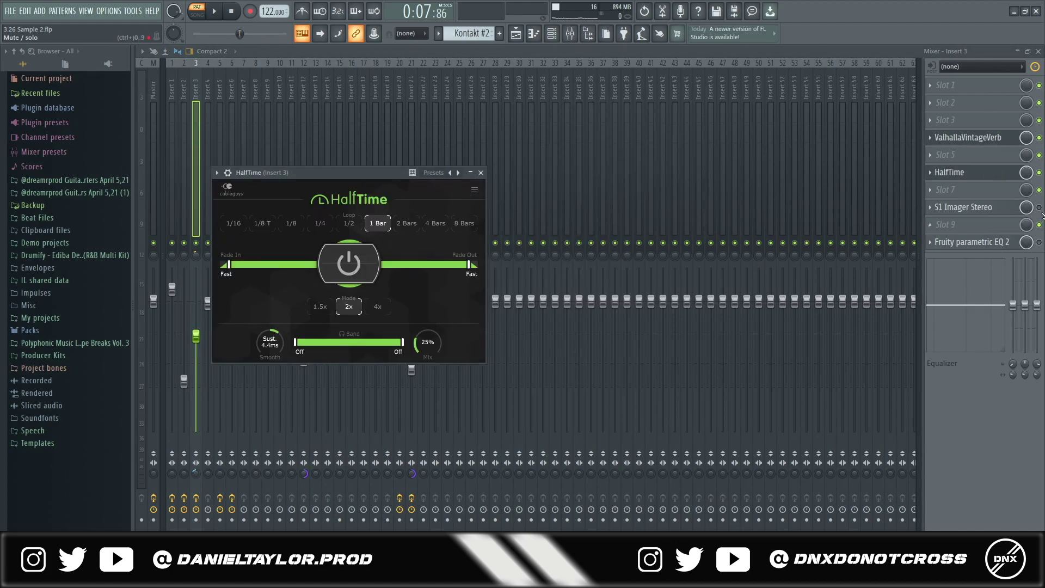
left_click(1039, 208)
left_click(1004, 210)
left_click(999, 210)
left_click(1038, 242)
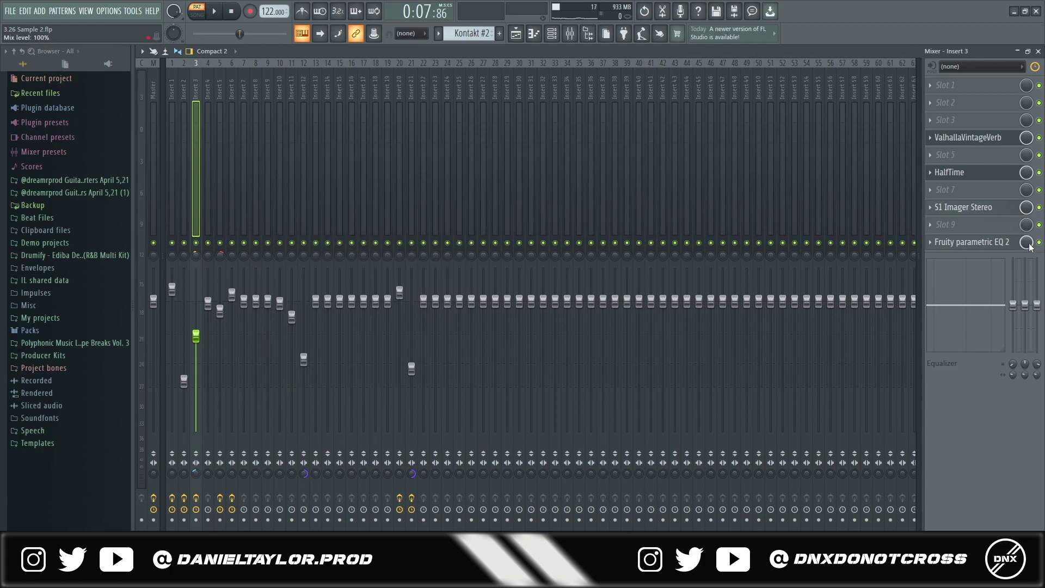
left_click(971, 242)
key("Escape")
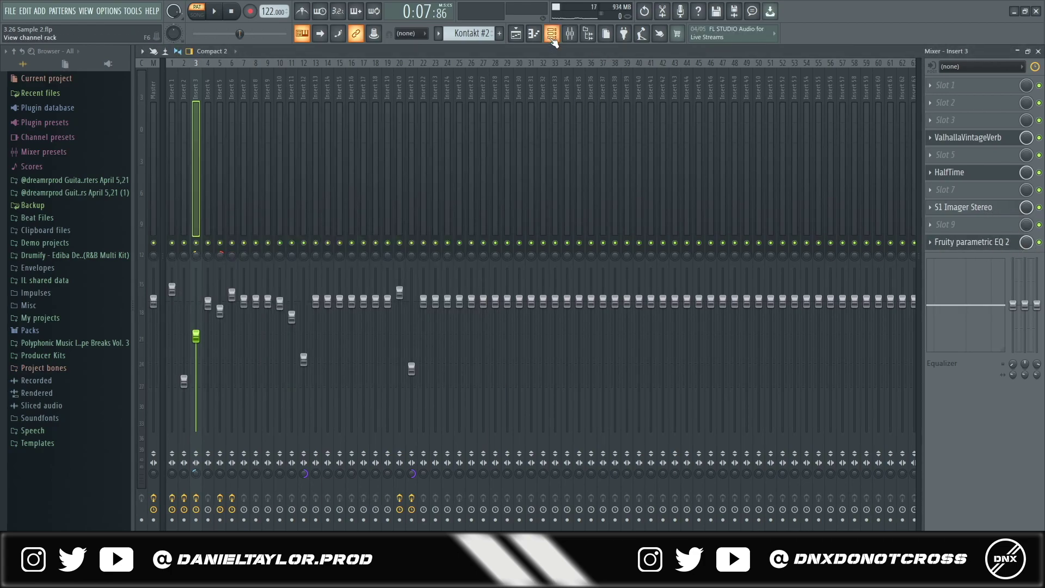
- Return to the Kontakt #2 piano roll and play the pattern with its mixer effects
left_click(551, 33)
key("F7")
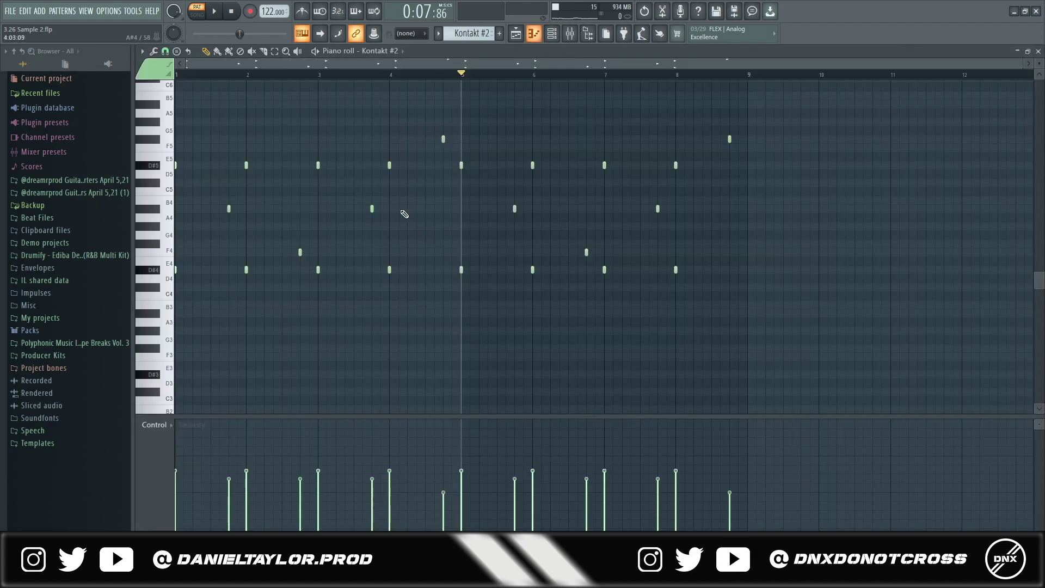
key("space")
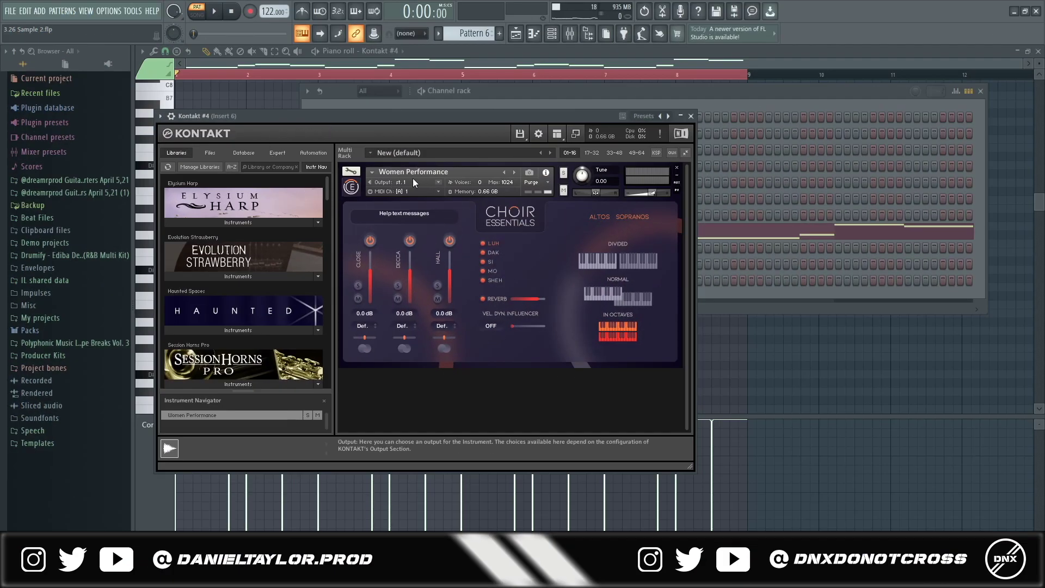
- Inspect Kontakt #4's Women Performance patch and open its Pattern 6 notes in the piano roll
left_click(506, 99)
left_click(569, 33)
left_click(551, 34)
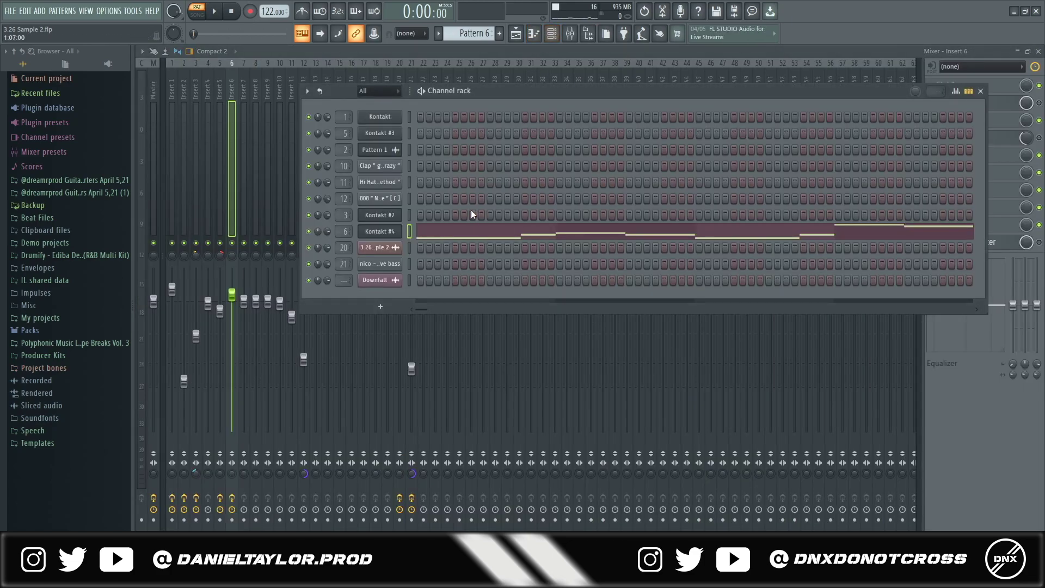
left_click(461, 229)
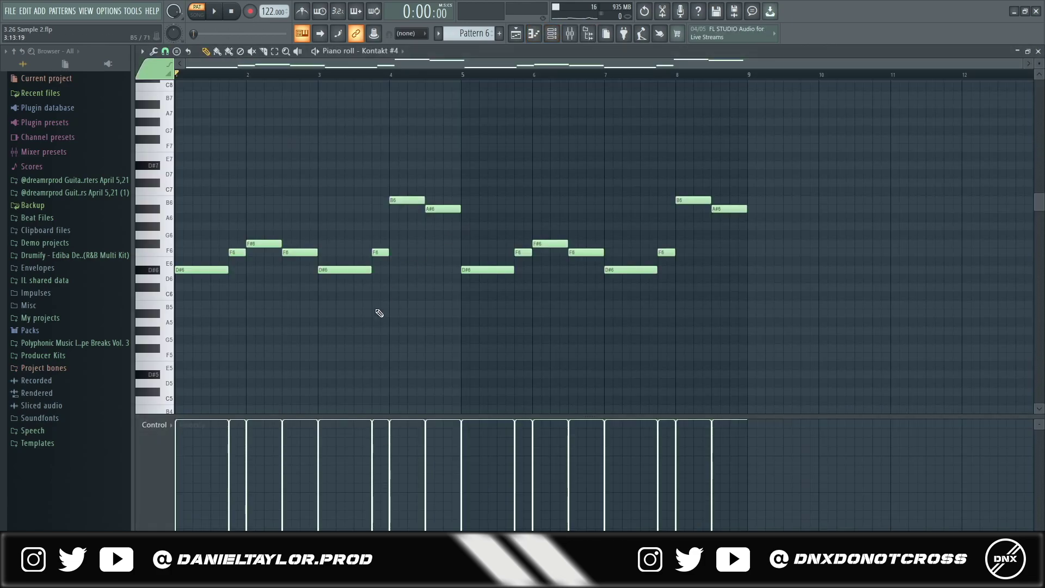
- Inspect EchoBoy on mixer Insert 6, and enable and inspect FIN-MICRO and Fruity Love Philter
left_click(570, 34)
left_click(984, 106)
left_click_drag(414, 184, 465, 136)
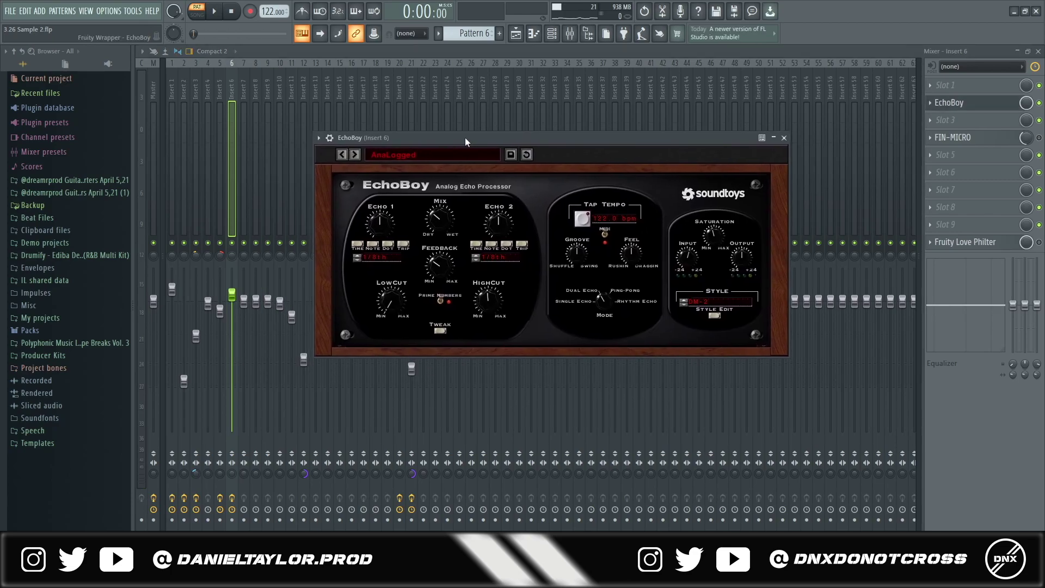
left_click(784, 137)
left_click(1038, 138)
left_click(986, 142)
left_click_drag(256, 112, 593, 129)
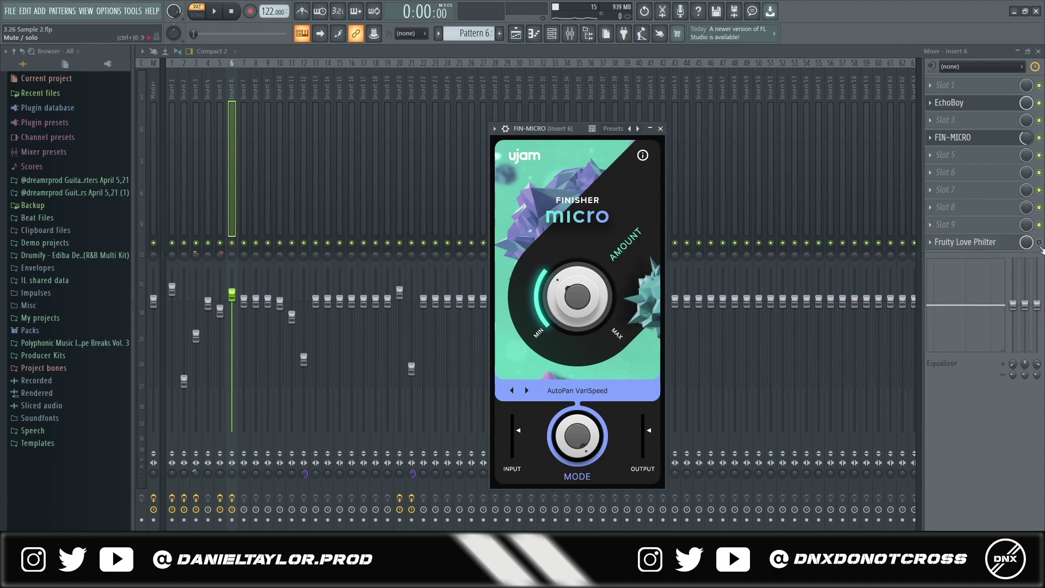
left_click(660, 128)
left_click(968, 242)
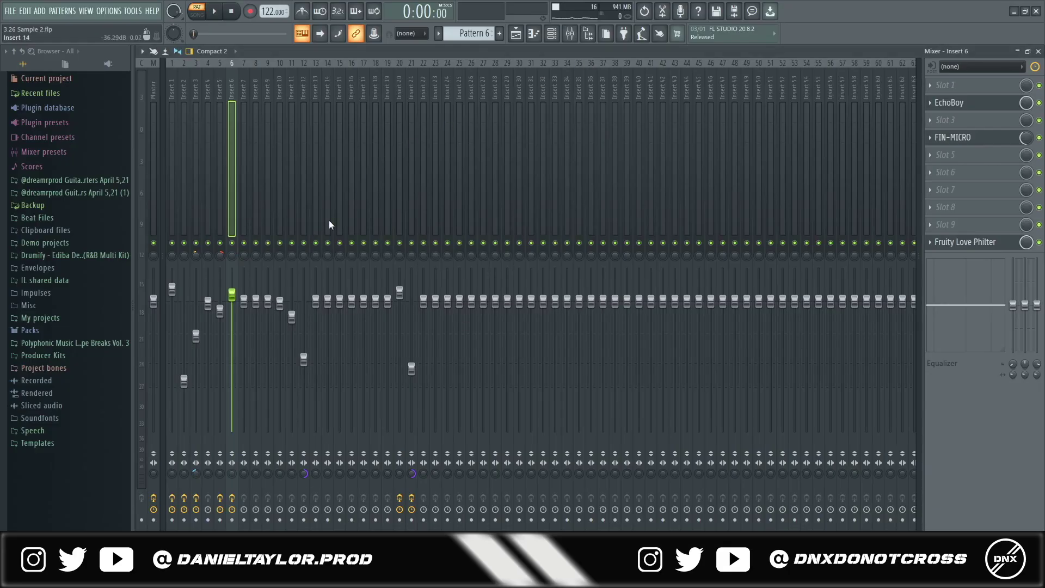
- Reopen Kontakt #4's notes in the piano roll, play Pattern 6 to hear the processed choir, and stop playback
key("F6")
left_click(481, 239)
key("space")
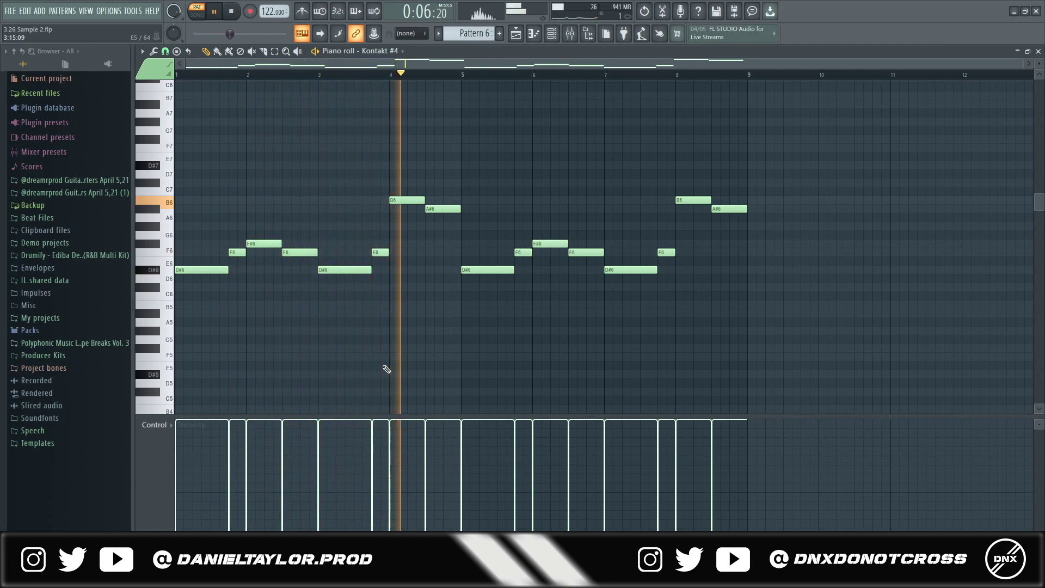
key("space")
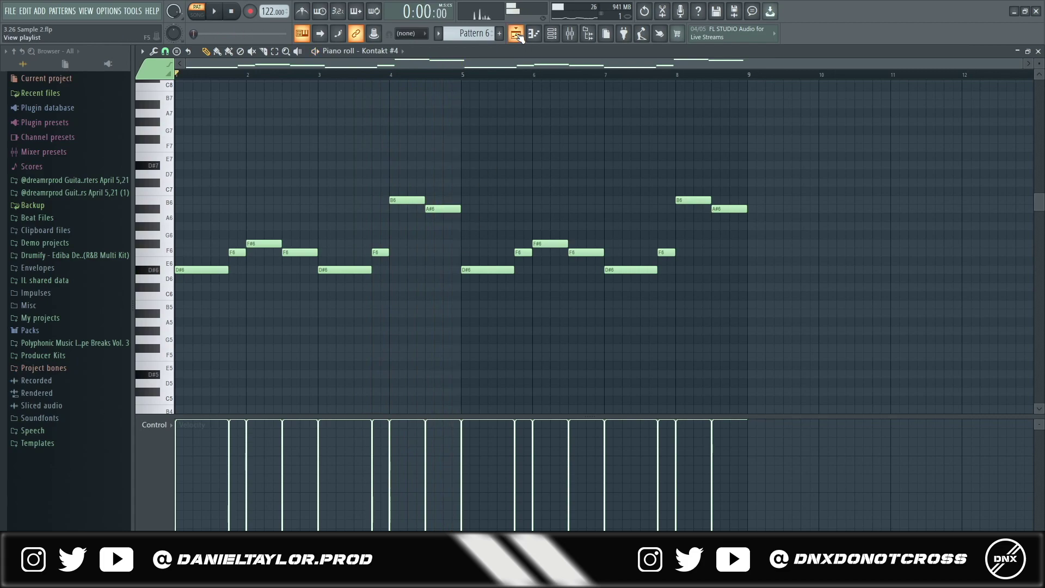
- Open Pattern 7's live bass notes in the piano roll from the channel rack and examine them
key("F5")
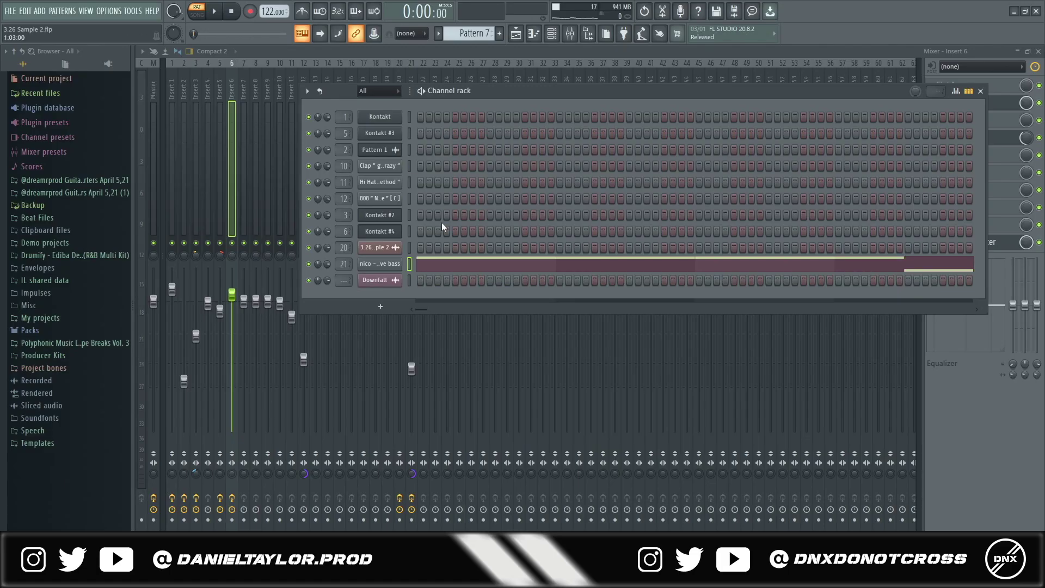
left_click(404, 270)
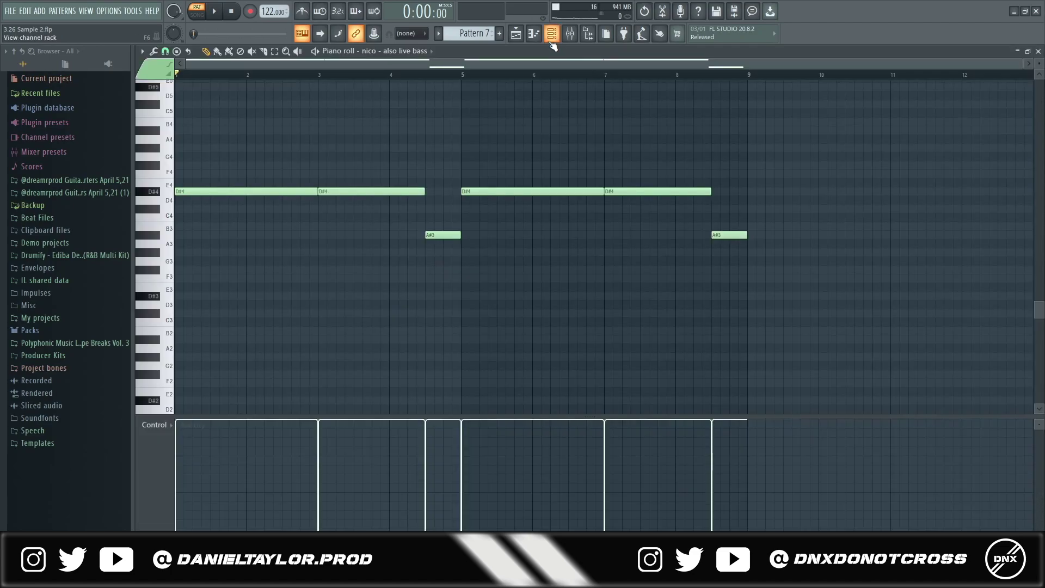
left_click_drag(207, 154, 745, 284)
left_click_drag(209, 135, 816, 290)
left_click_drag(411, 214, 838, 309)
- Open Decapitator on mixer Insert 21 and inspect its settings
key("F9")
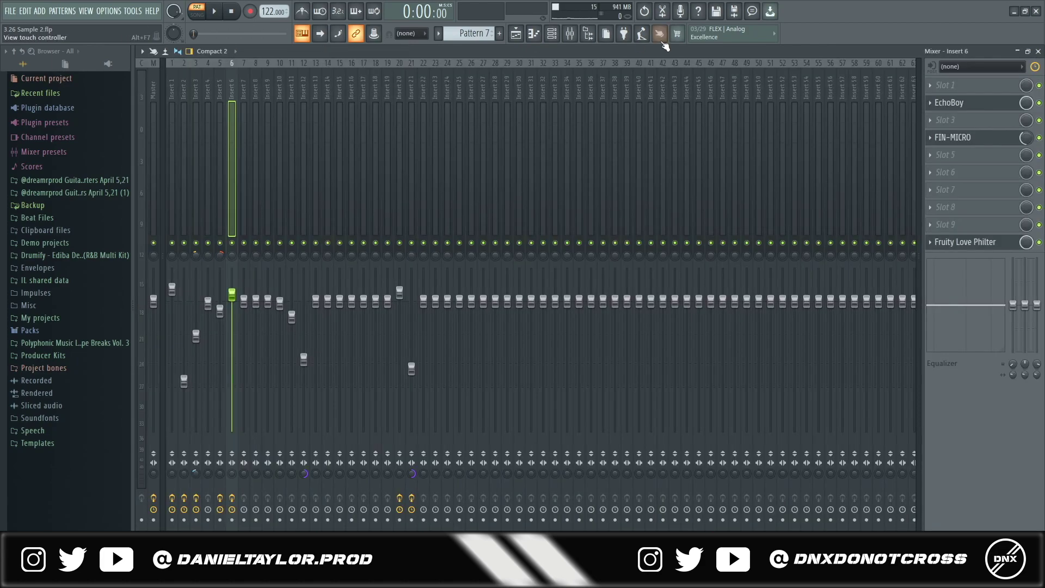
left_click(412, 163)
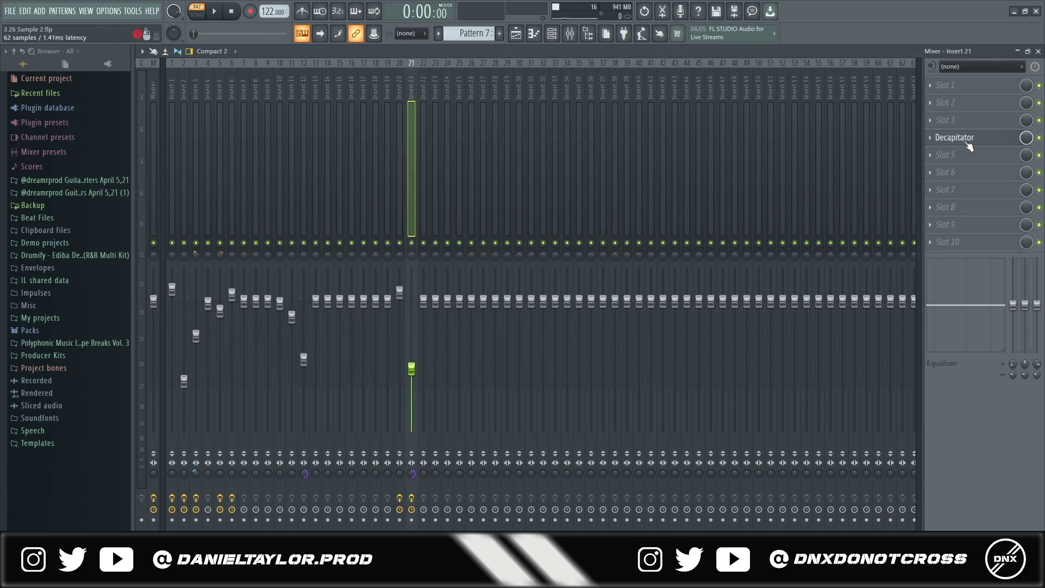
left_click(954, 137)
left_click_drag(554, 203, 633, 172)
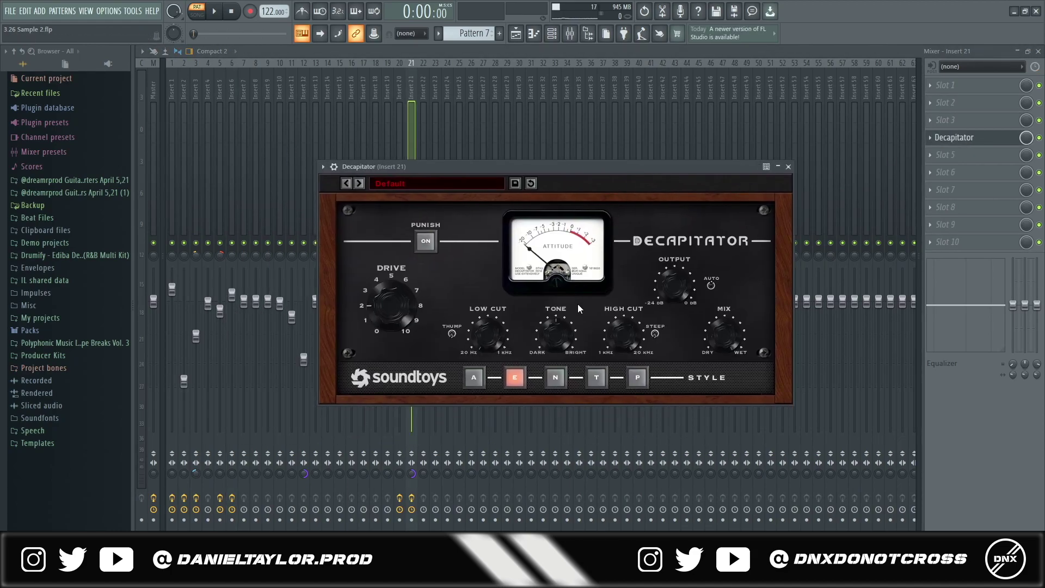
- Return to the live bass piano roll, play and stop Pattern 7, and select all its notes
left_click(552, 35)
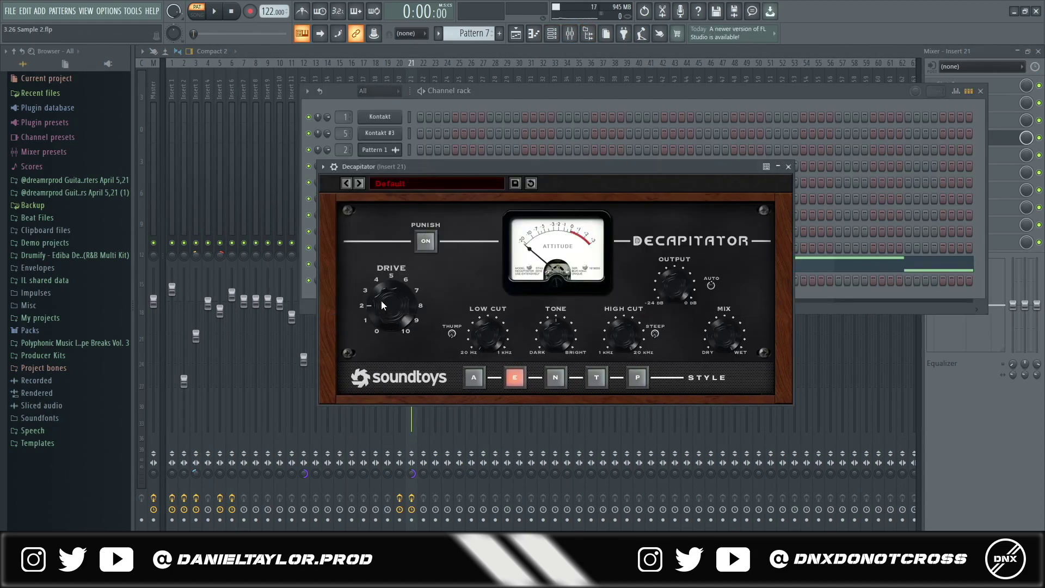
key("space")
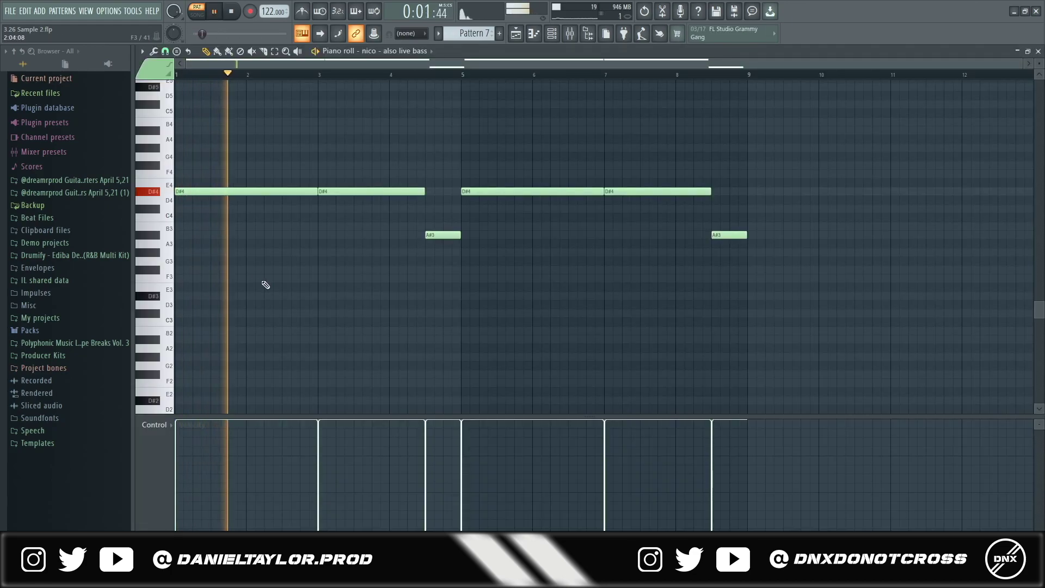
key("space")
left_click_drag(859, 140, 197, 299)
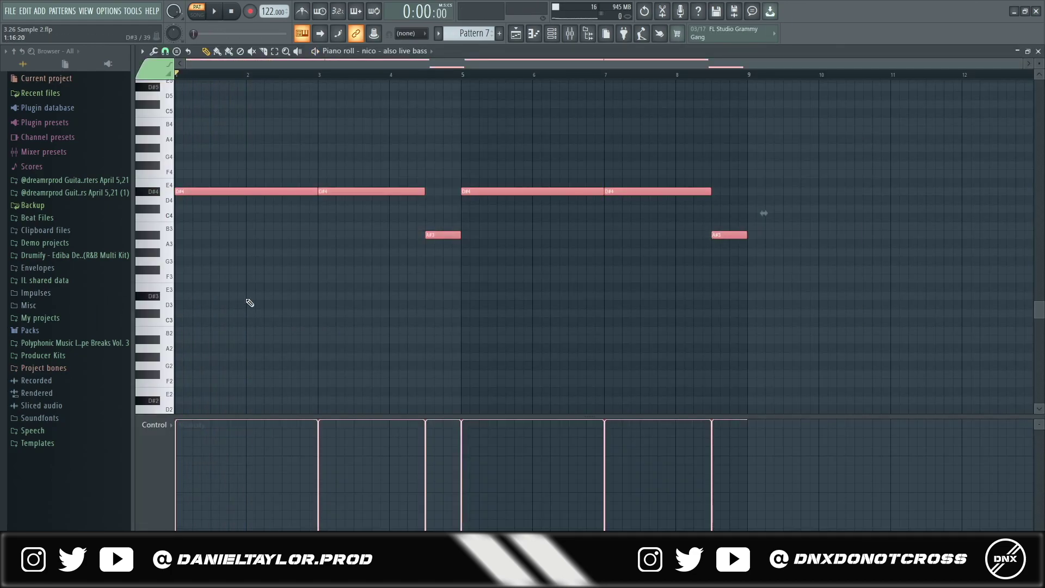
- Select bars 9 to 17 on the playlist timeline to examine the arrangement's middle section, and clear the selection
key("F5")
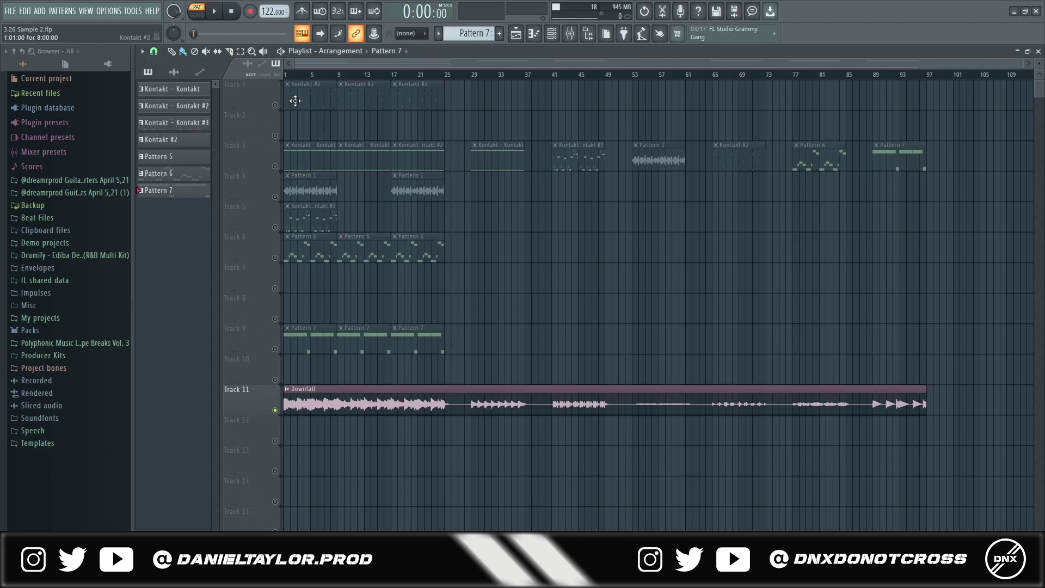
left_click_drag(338, 77, 392, 81)
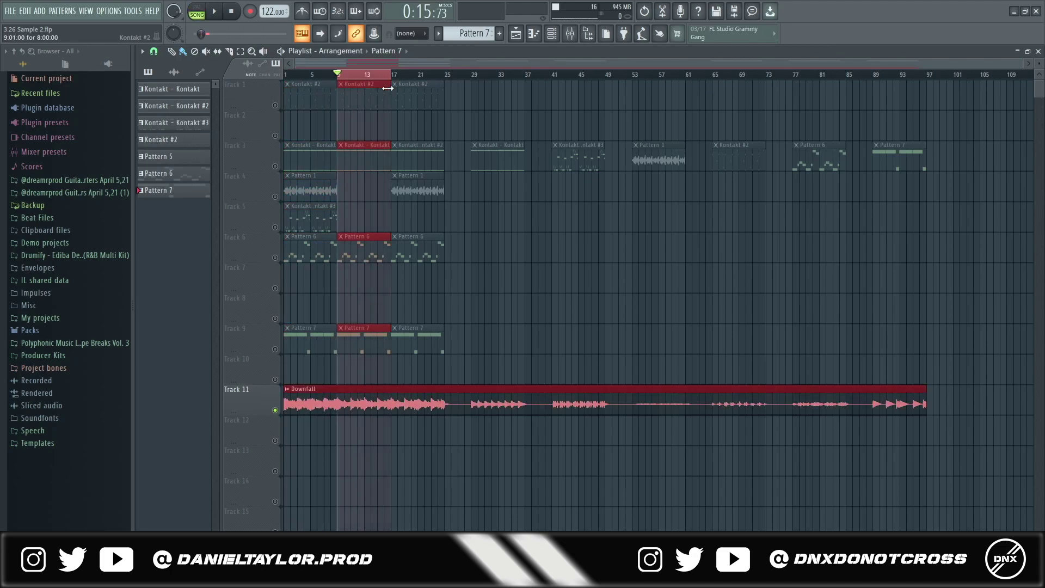
scroll(318, 177, "down", 1)
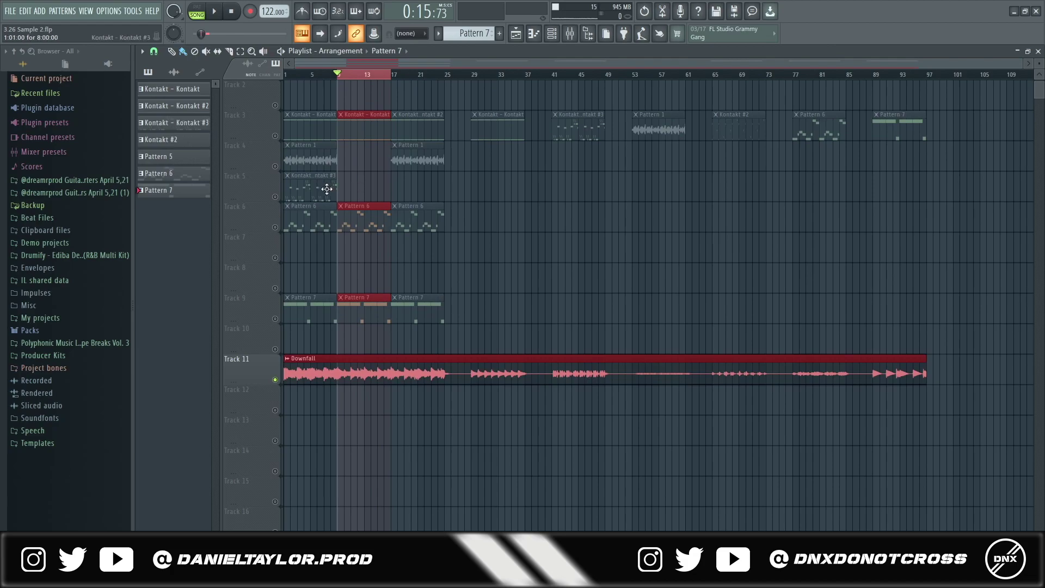
scroll(375, 271, "up", 1)
left_click(368, 84)
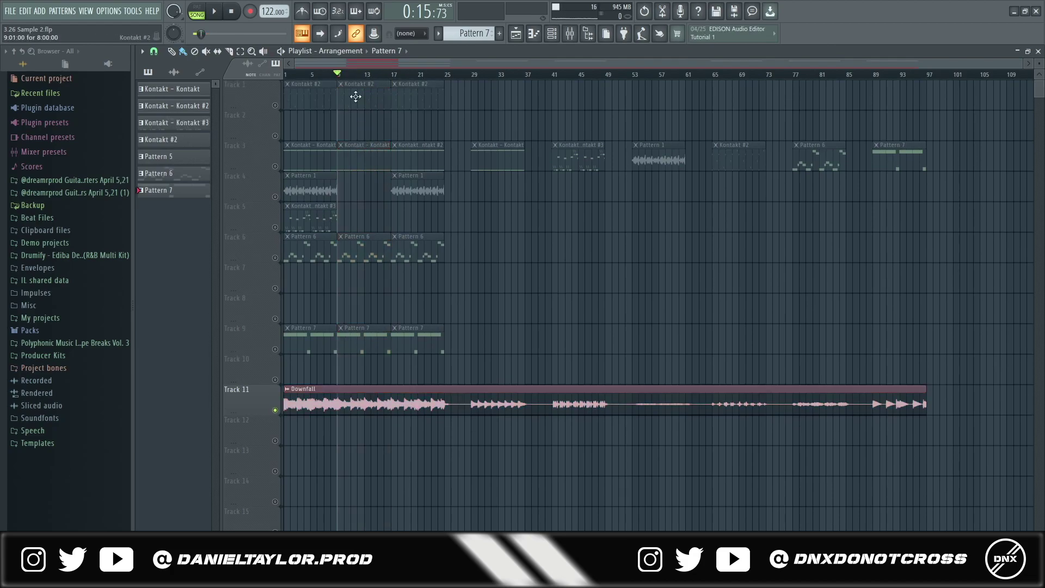
- Select the second Pattern 1 clip on Track 4, and the separated individual clips from bar 29 onward on Track 3
left_click_drag(366, 172, 512, 231)
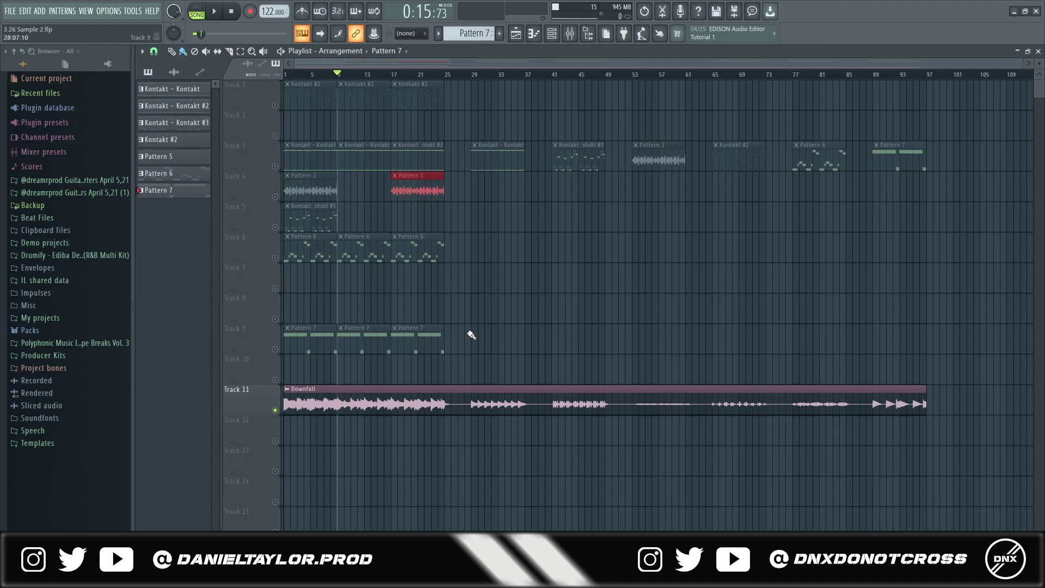
left_click_drag(962, 111, 666, 218)
left_click_drag(466, 213, 468, 213)
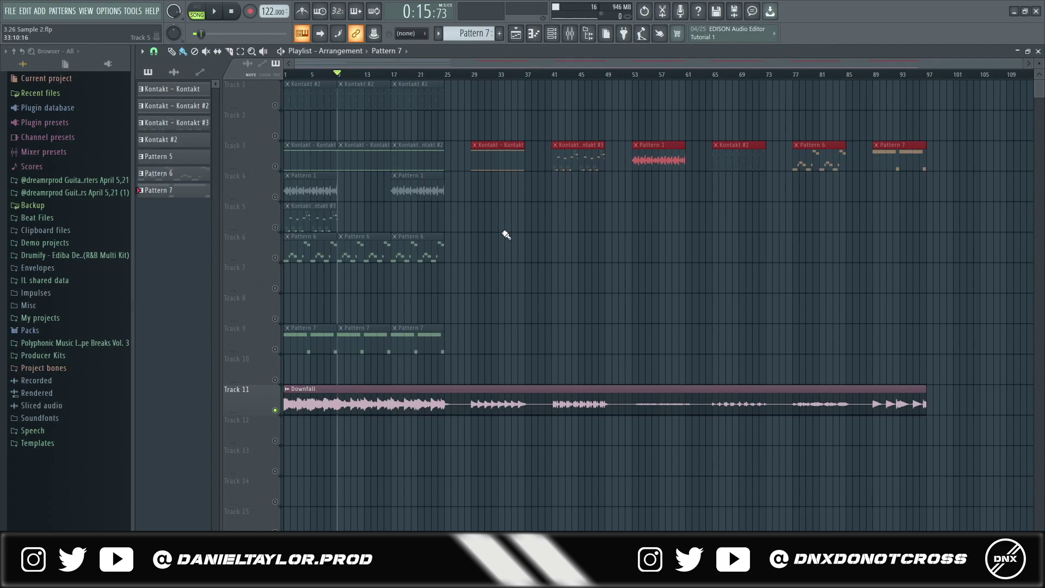
- Return the playhead to the song start, open the Downfall clip's channel settings and set its pitch shift to +100 cents
left_click(285, 74)
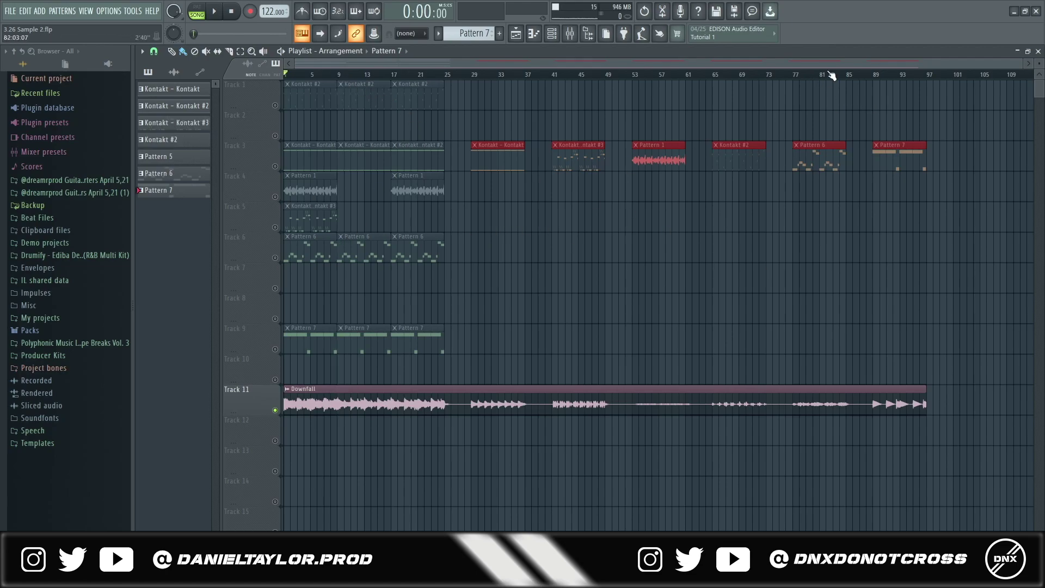
double_click(447, 407)
scroll(351, 203, "up", 1)
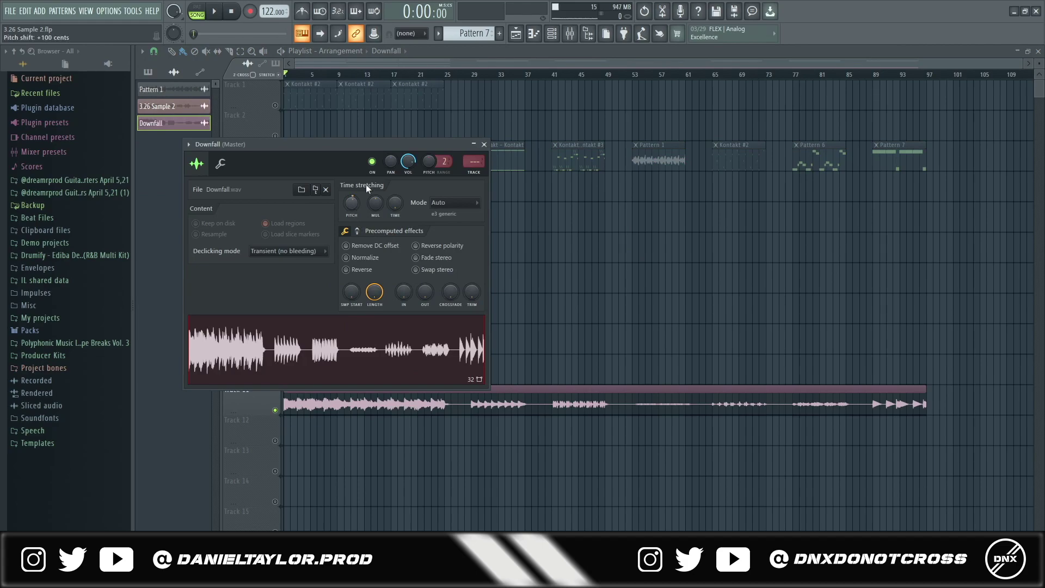
- Inspect the settings of Fresh Air, SSLComp Stereo and Maximus on the mixer's Master track
key("F9")
left_click(989, 144)
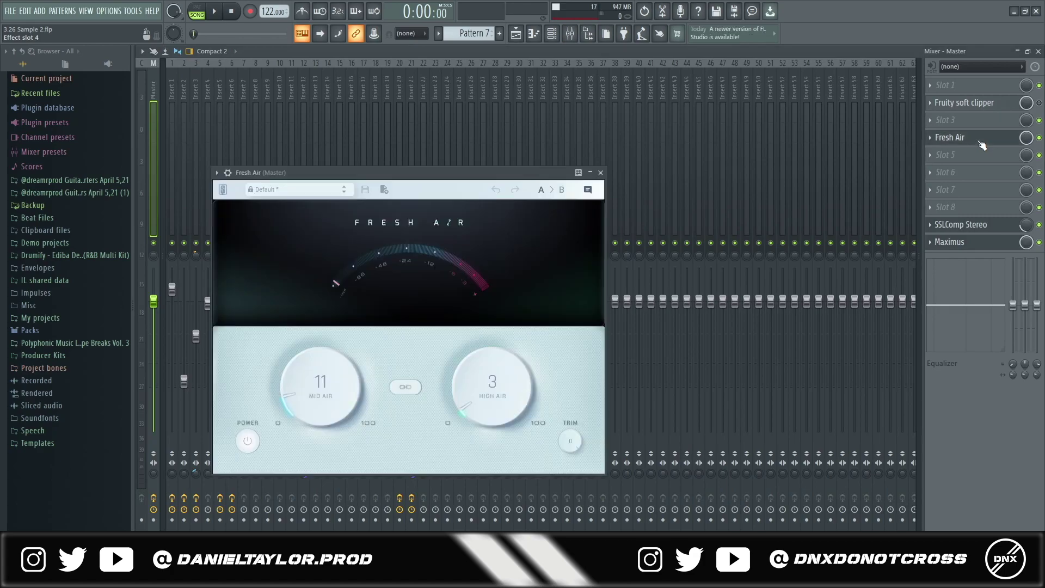
left_click_drag(437, 179, 519, 143)
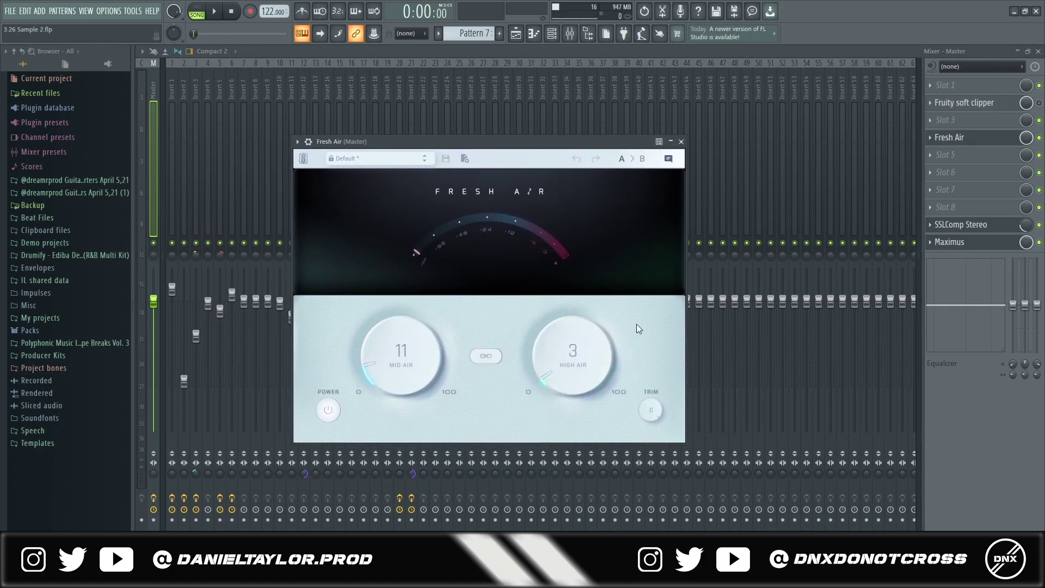
left_click(764, 52)
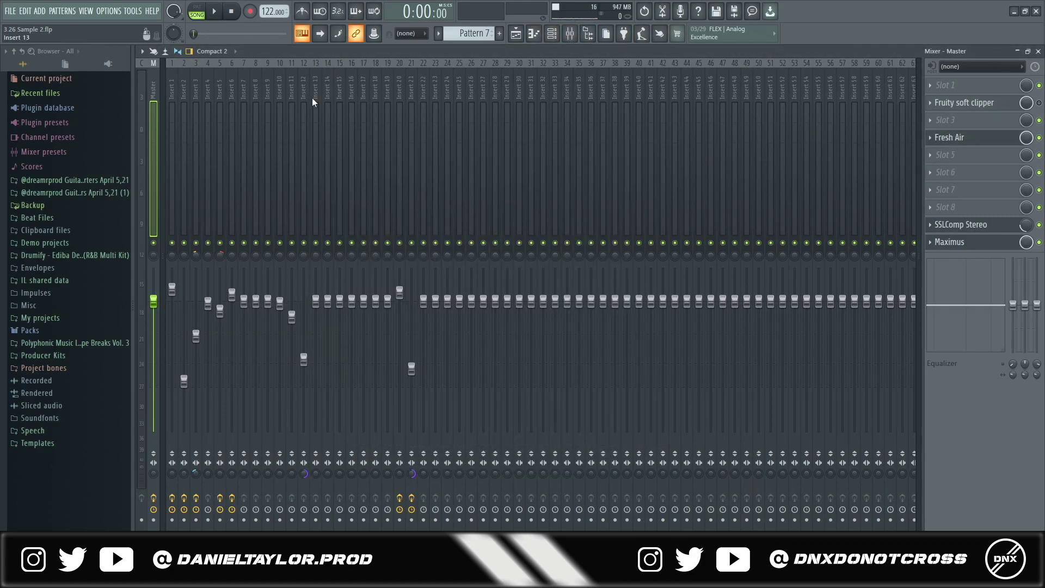
left_click(960, 225)
left_click(1006, 242)
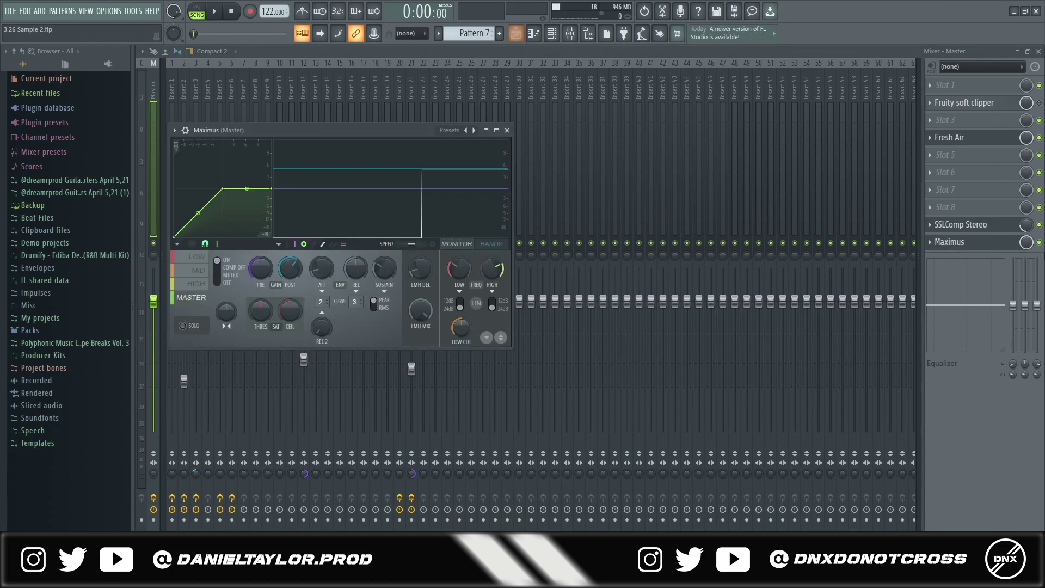
- Remove Fruity soft clipper from effect slot 2 of the Master track
left_click(932, 104)
left_click(939, 125)
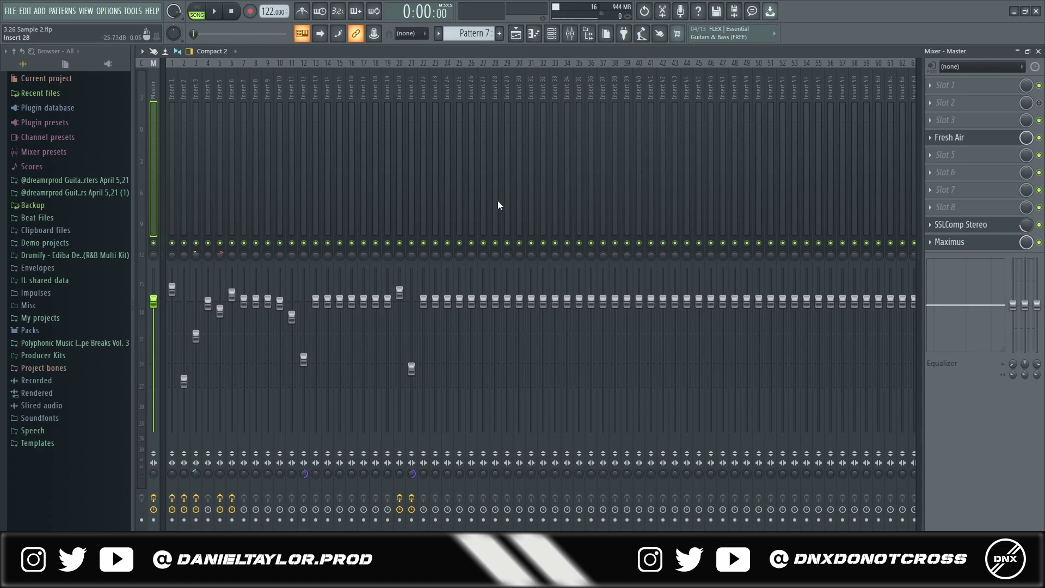
- Return to the playlist and review the pattern layers together with the Downfall audio clip on Track 11
left_click(515, 33)
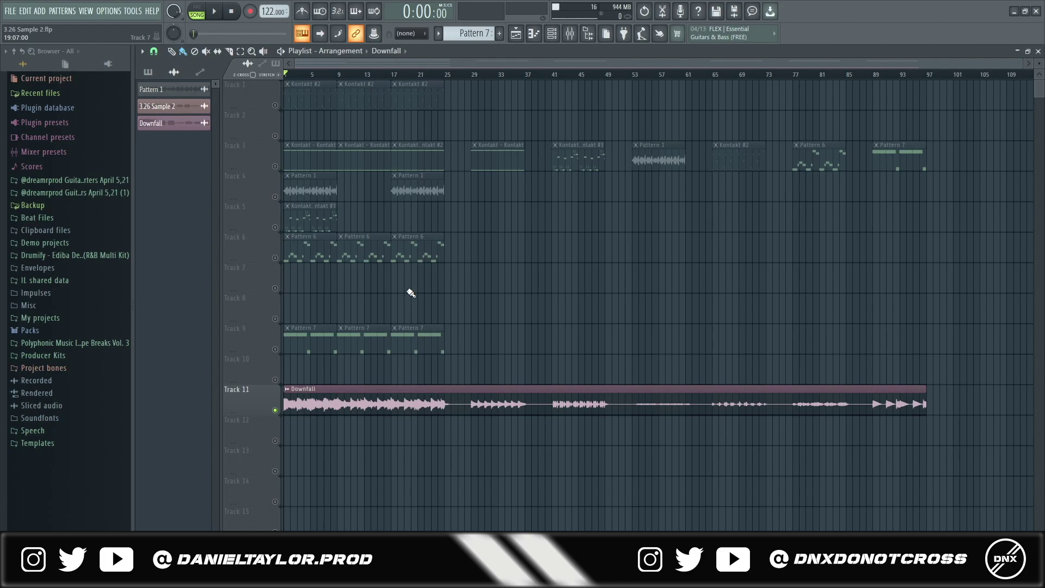
scroll(411, 294, "down", 2)
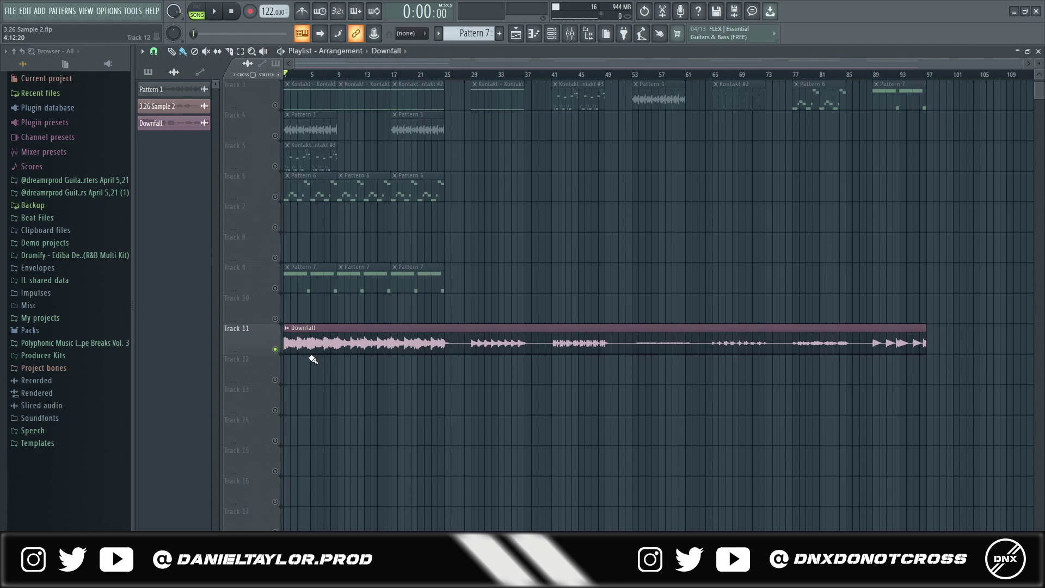
scroll(311, 381, "up", 2)
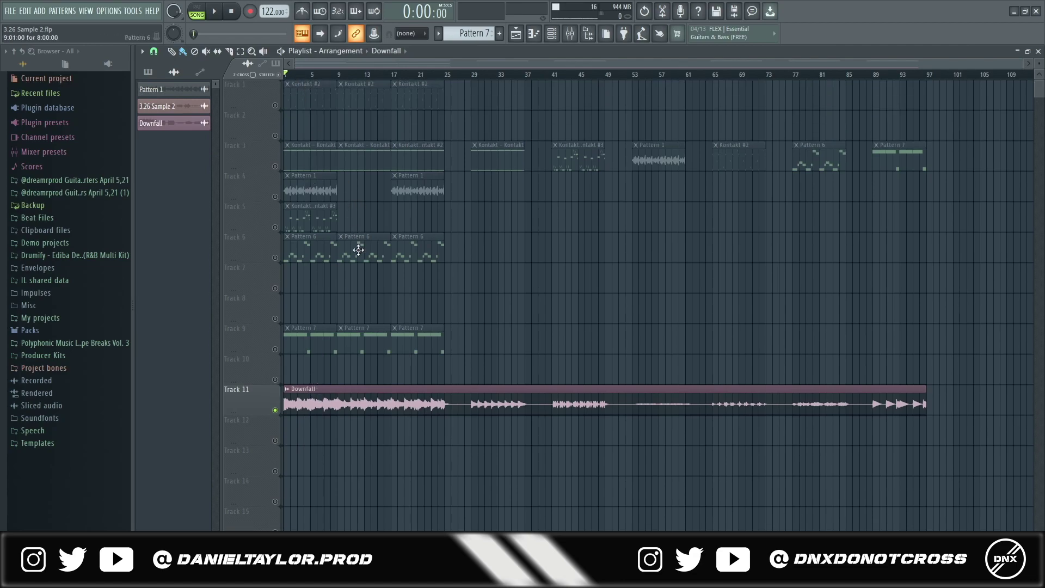
scroll(340, 328, "down", 2)
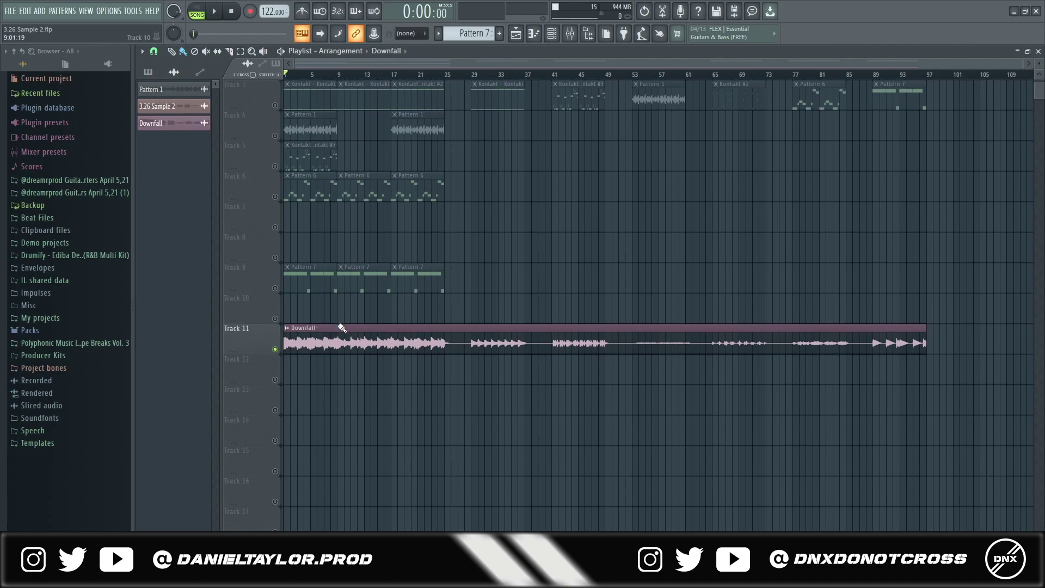